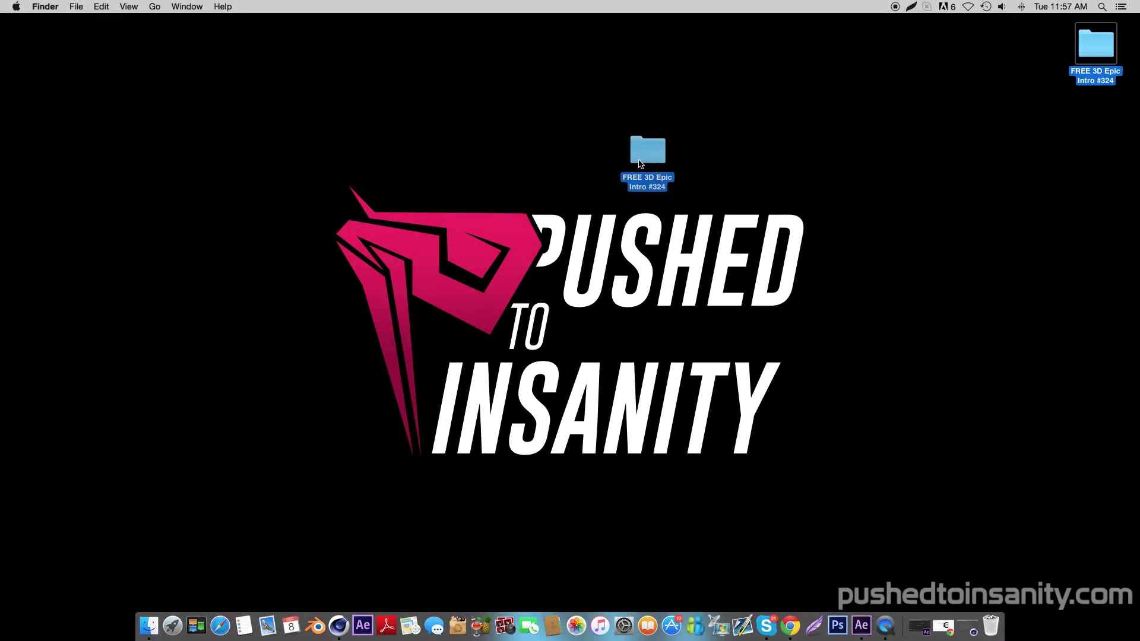
Open Template.c4d from the FREE 3D Epic Intro folder's C4D subfolder in Cinema 4D
double_click(493, 187)
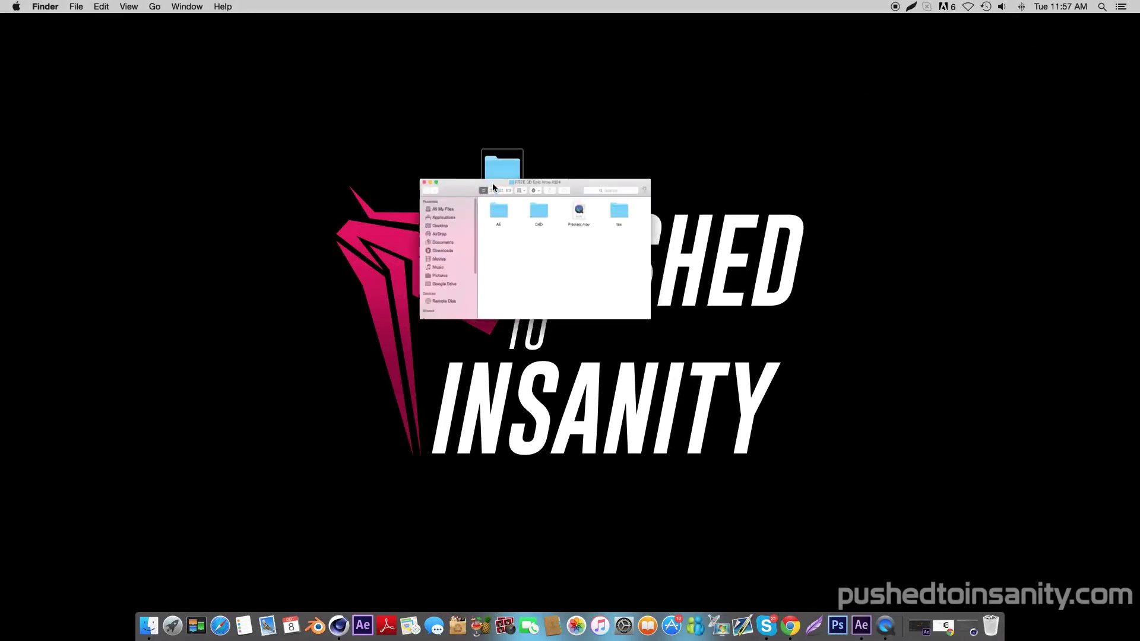
double_click(570, 270)
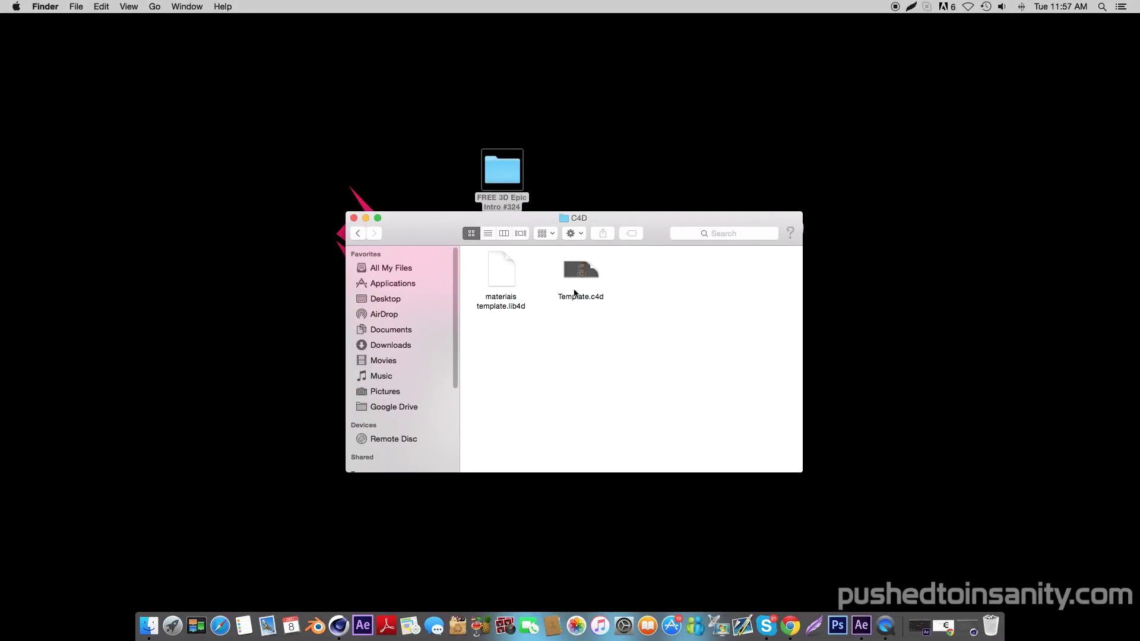
double_click(574, 279)
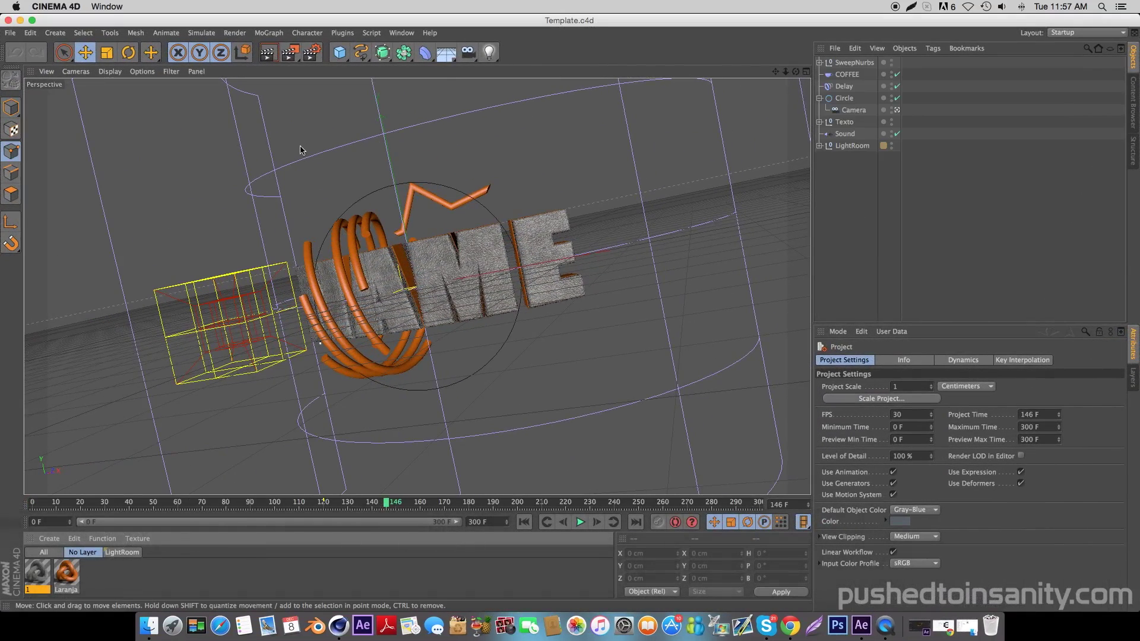
left_click(271, 55)
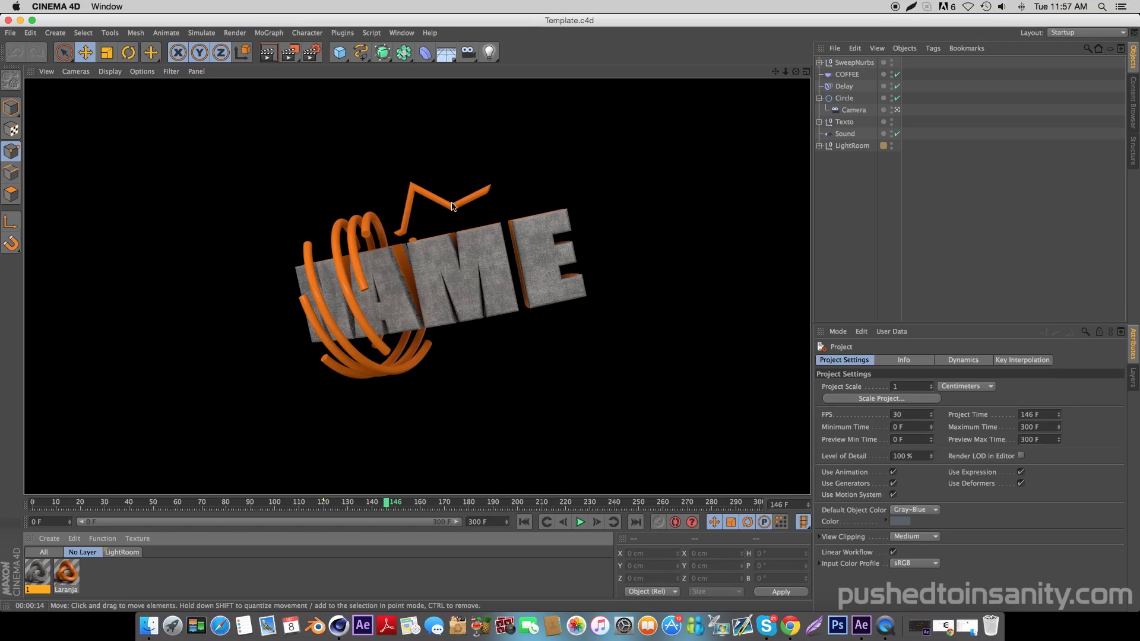
key("shift+f")
left_click_drag(366, 367, 0, 476, "alt")
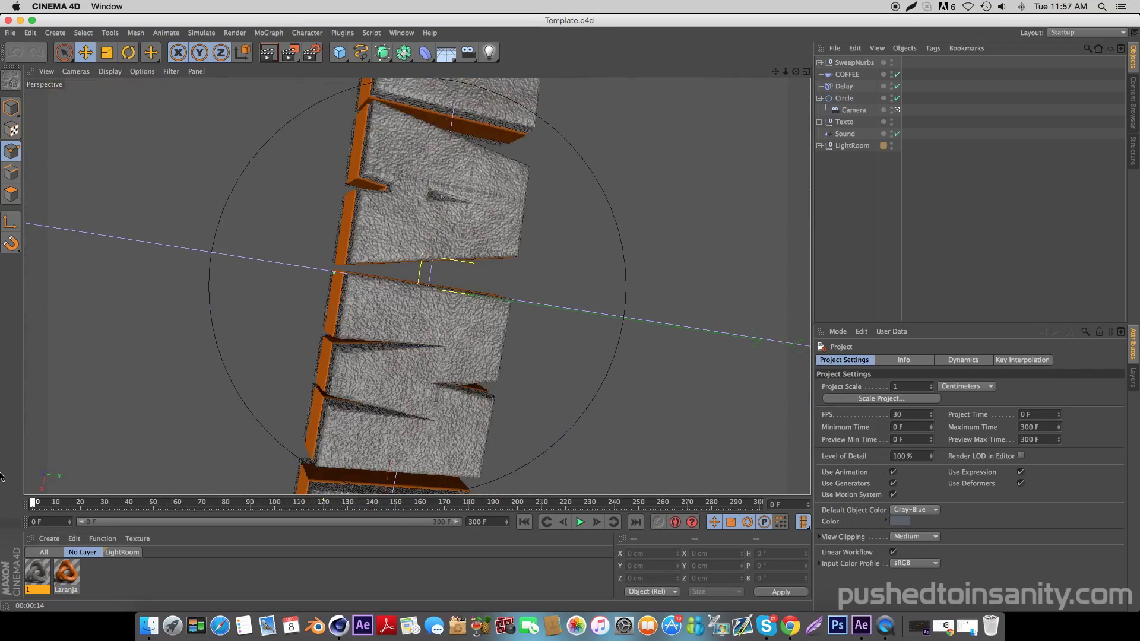
key("F8")
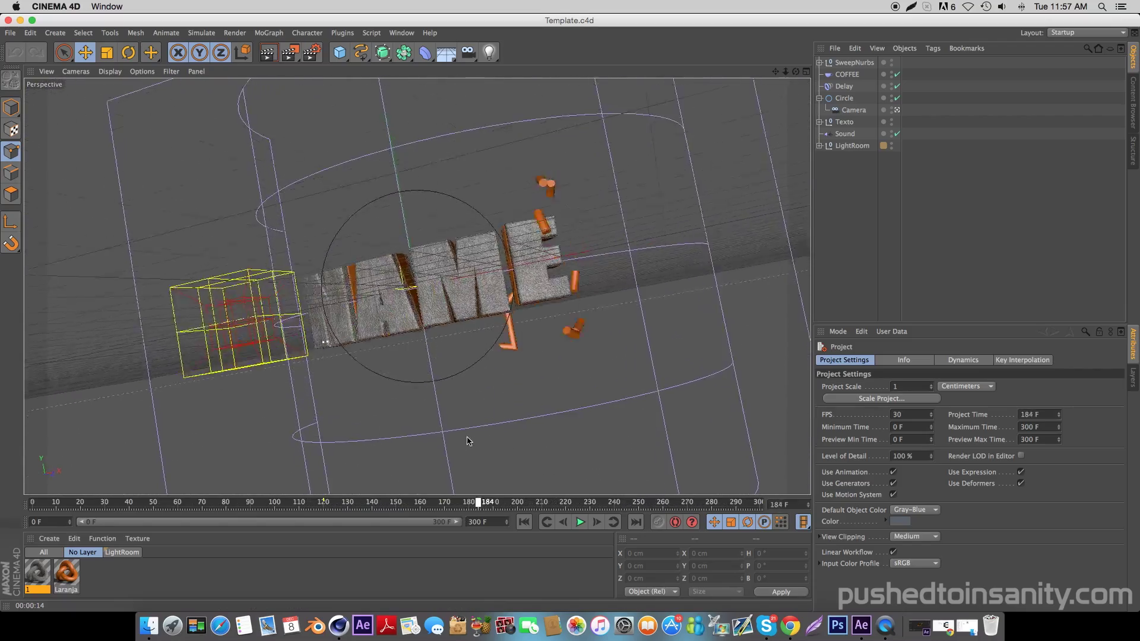
key("F8")
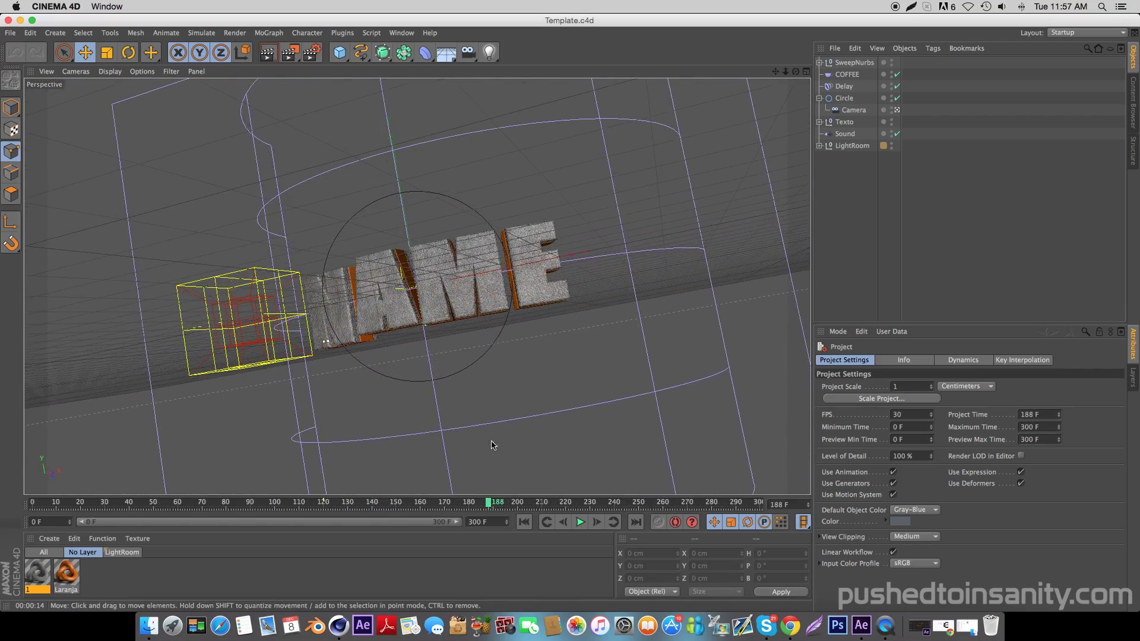
Select MoText.1 and MoText in the Texto group and replace NAME with INSANITY
left_click(818, 122)
left_click(843, 145)
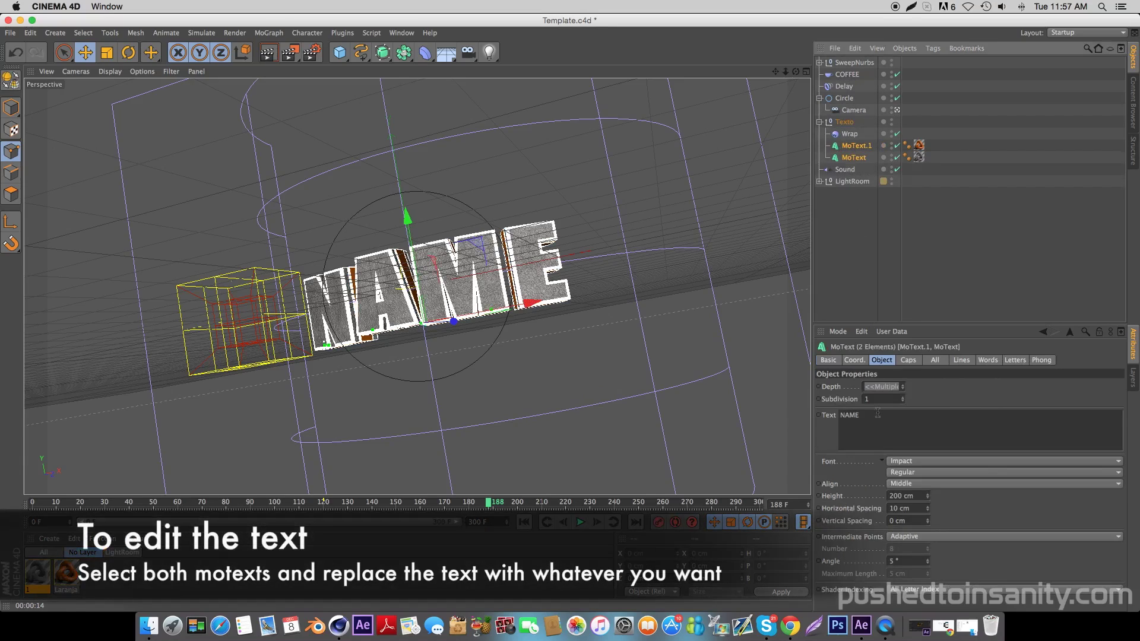
double_click(849, 415)
type("INSANITY")
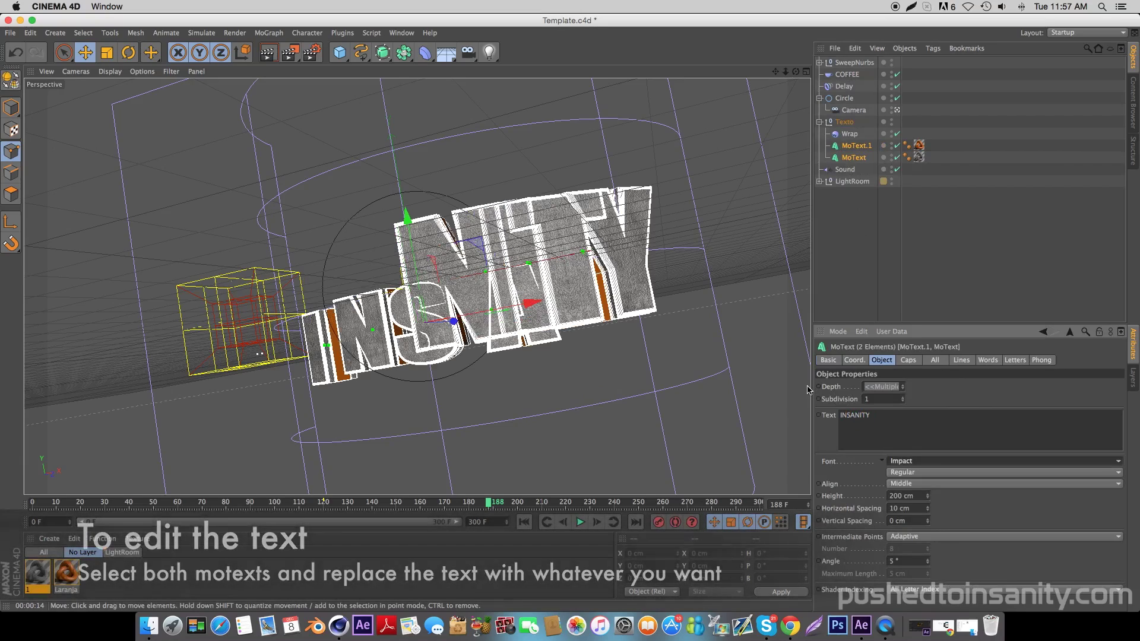
Scrub the timeline back and forth to check the INSANITY title across the animation
left_click(533, 505)
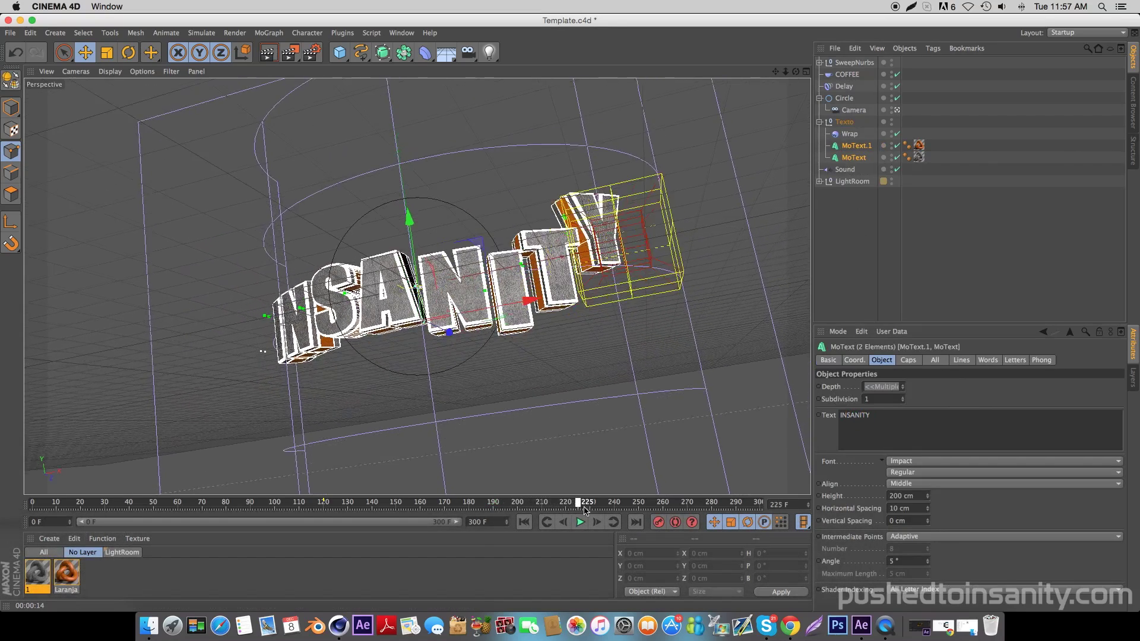
left_click_drag(488, 504, 267, 507)
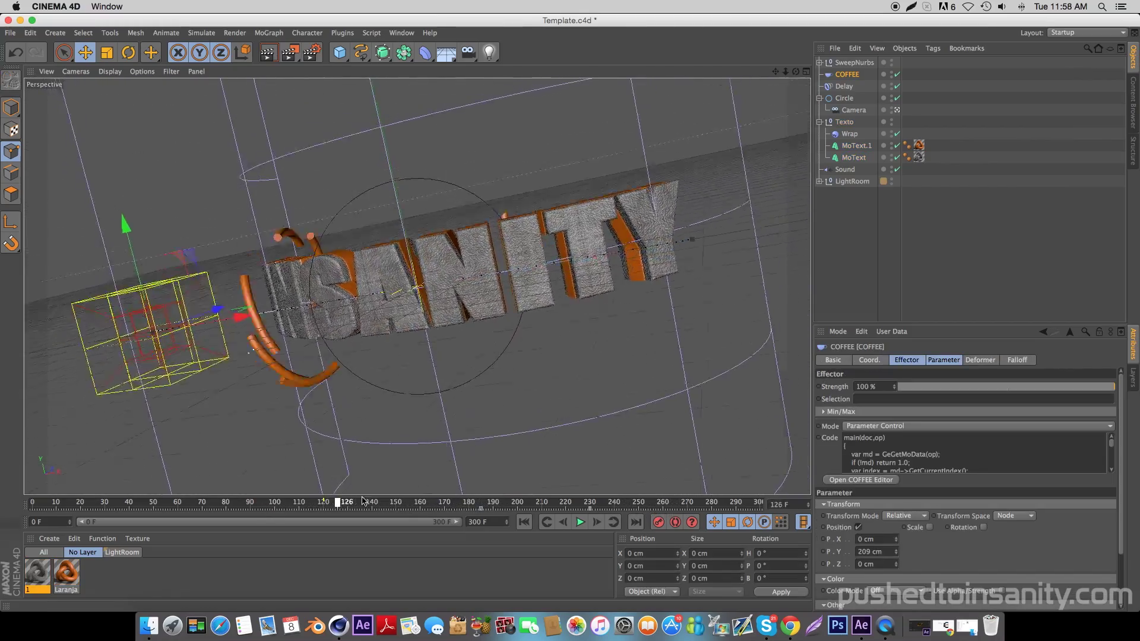
left_click_drag(268, 506, 779, 488)
left_click_drag(356, 503, 419, 502)
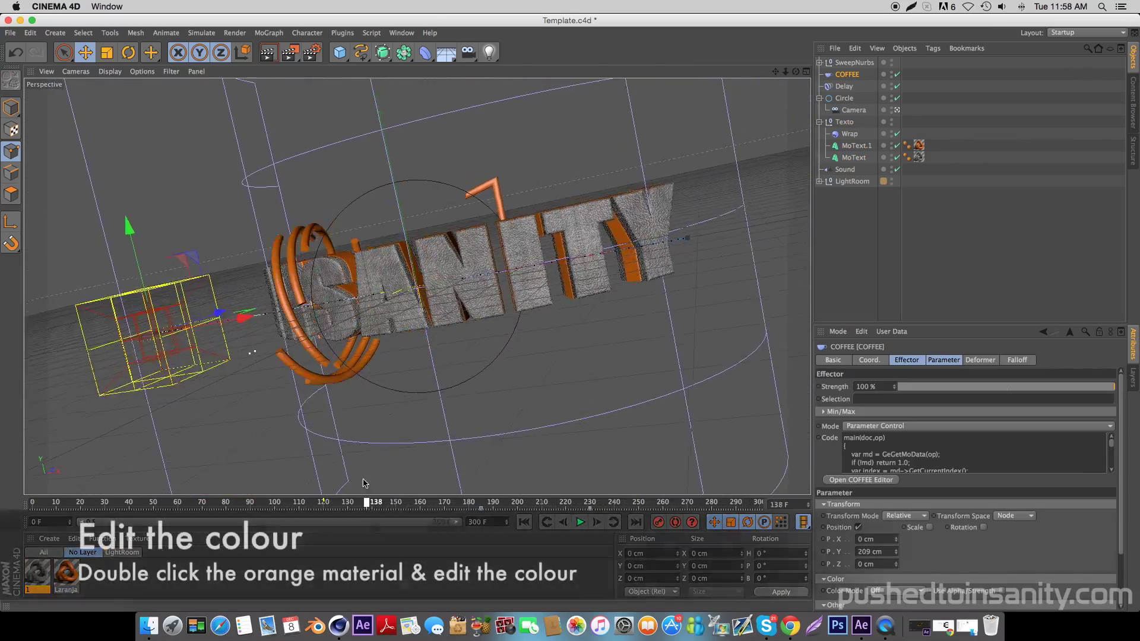
left_click_drag(420, 482, 318, 488)
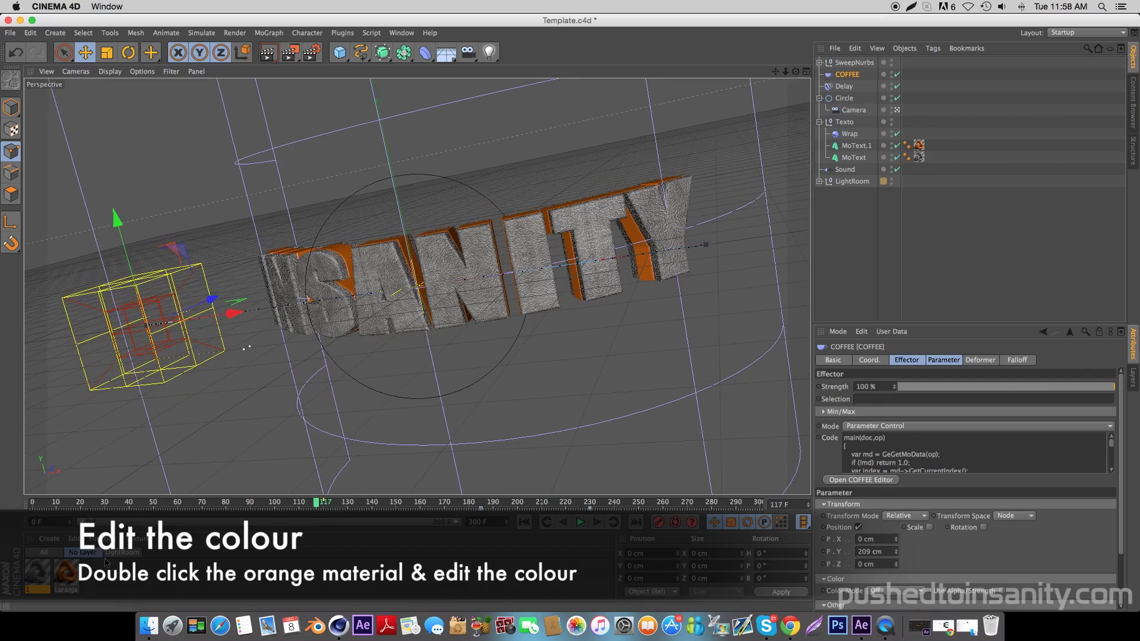
Recolour the Laranja material from orange to green and preview-render INSANITY with green sides
double_click(65, 572)
left_click(324, 132)
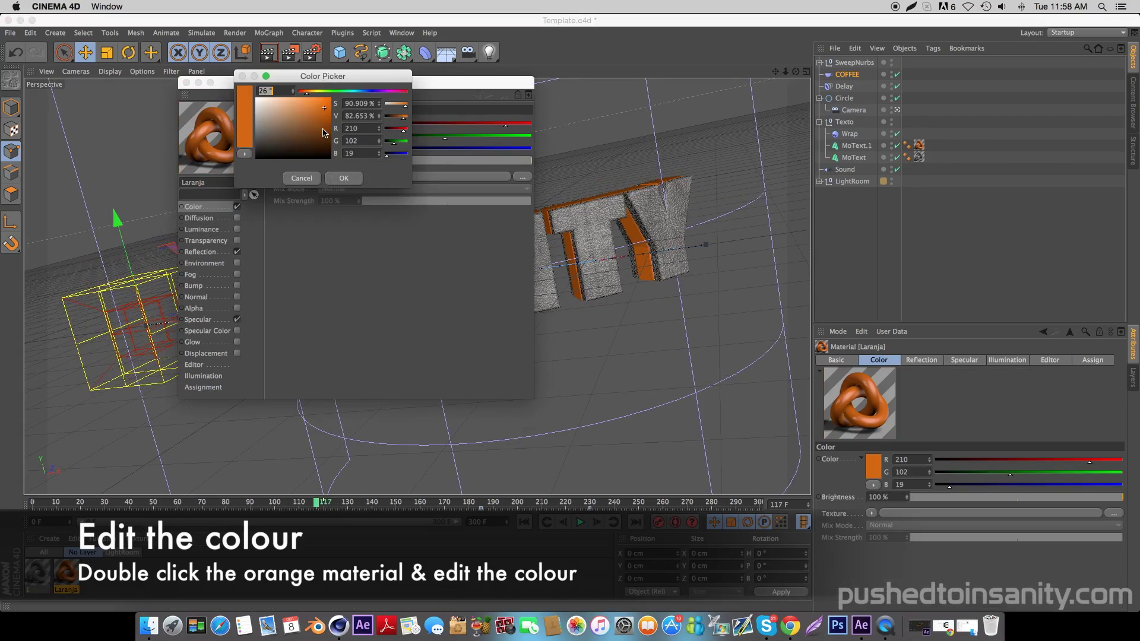
left_click(344, 93)
left_click(344, 179)
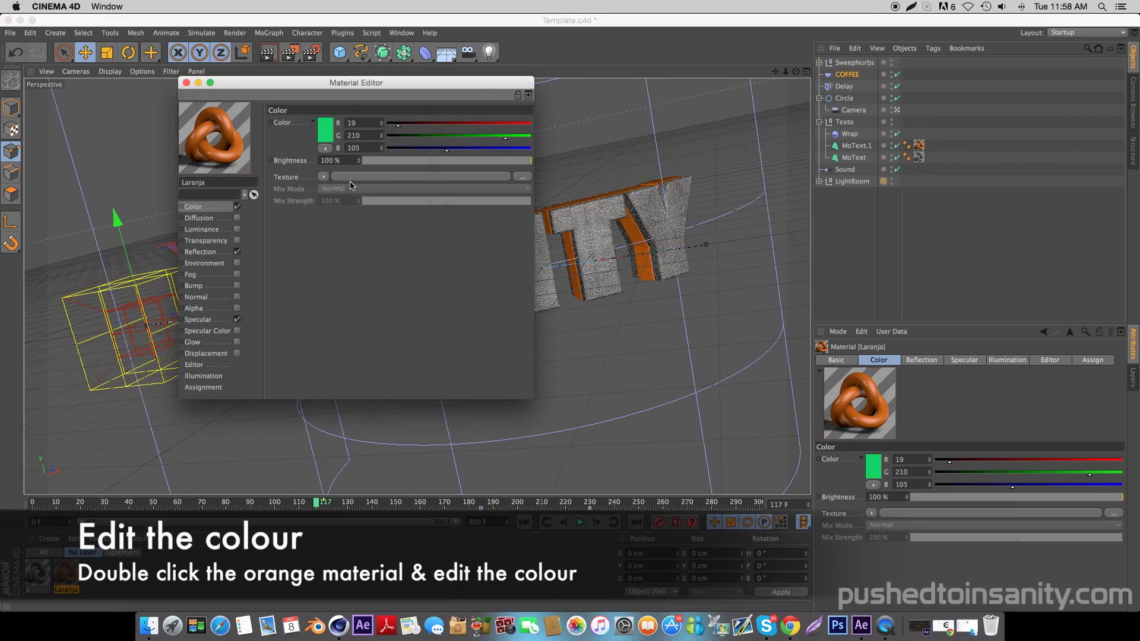
left_click(186, 82)
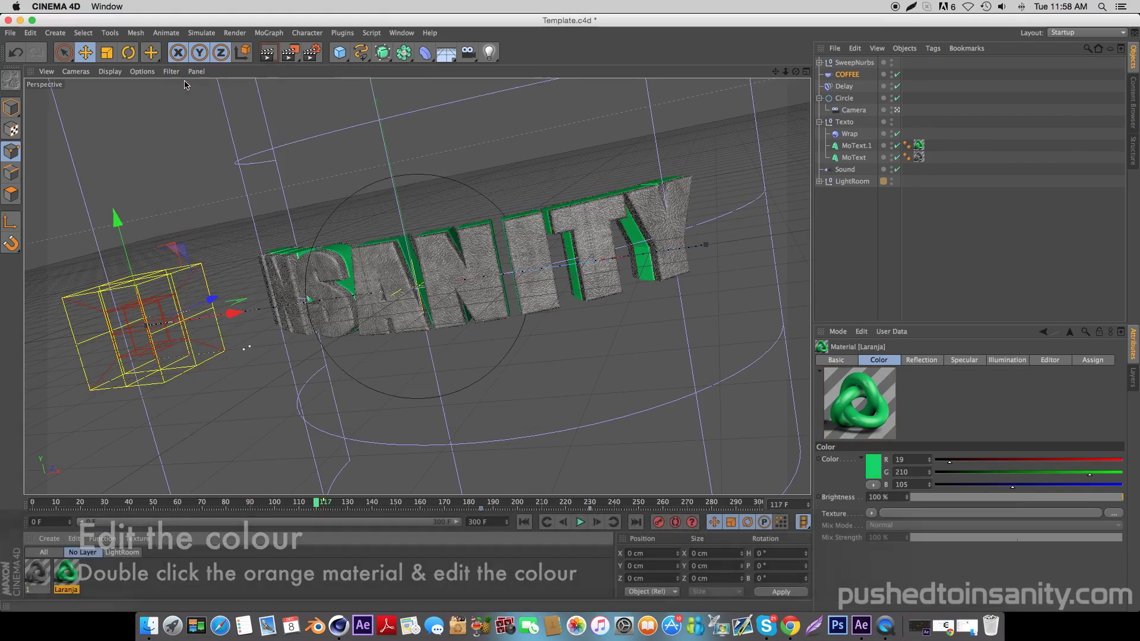
left_click(268, 52)
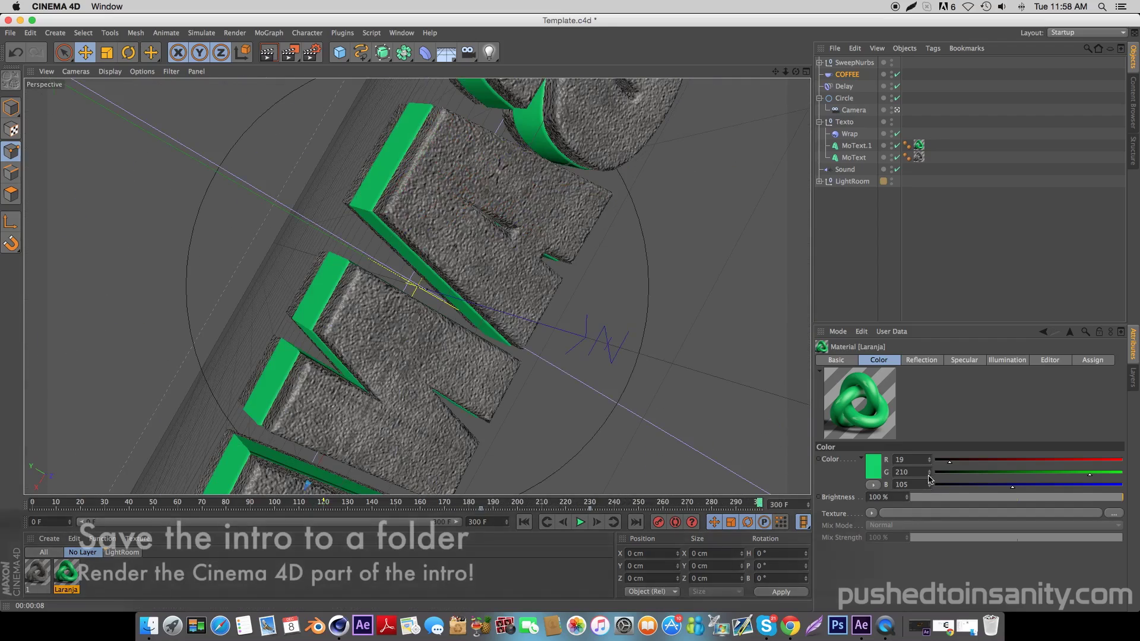
Set the Render Settings Save path to frames named intro in the Render folder
left_click(311, 52)
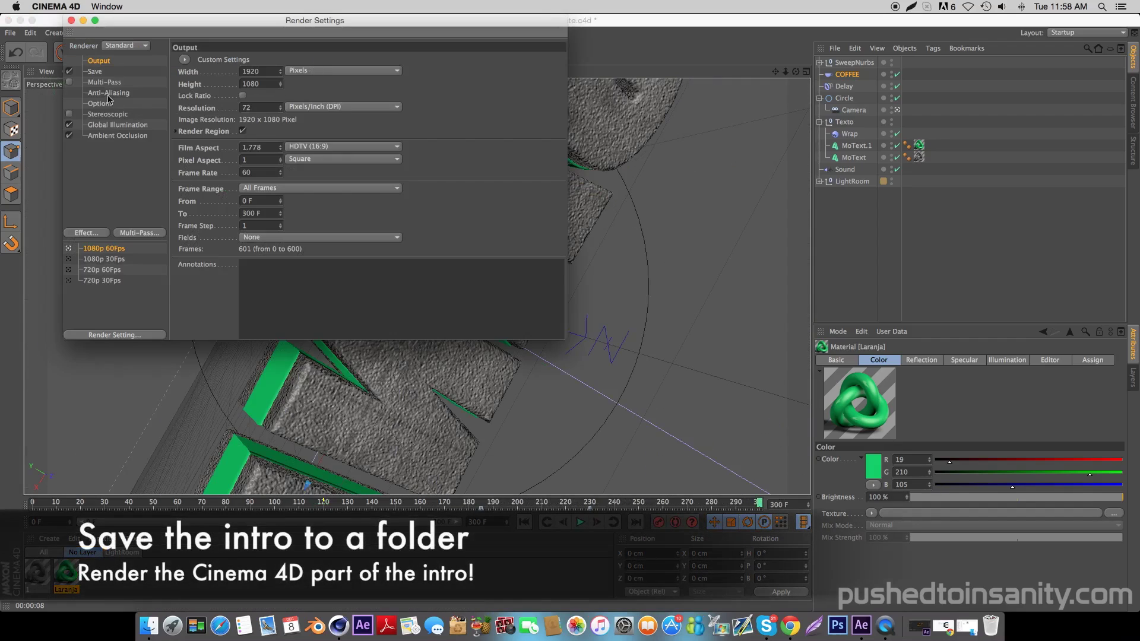
left_click(95, 72)
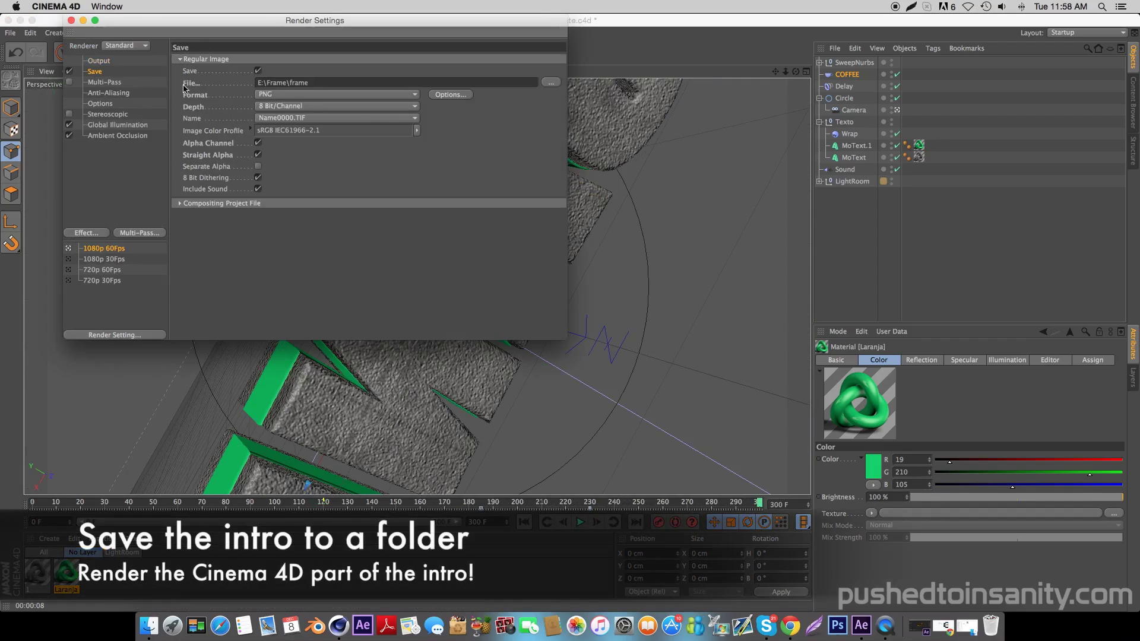
left_click(547, 83)
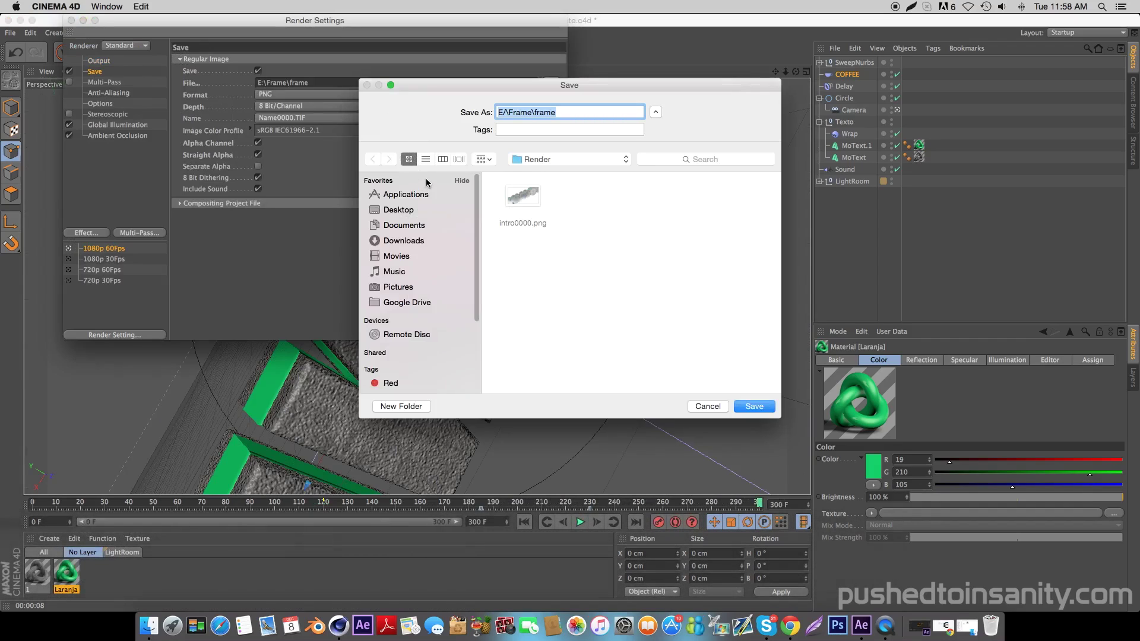
type("intro")
key("Return")
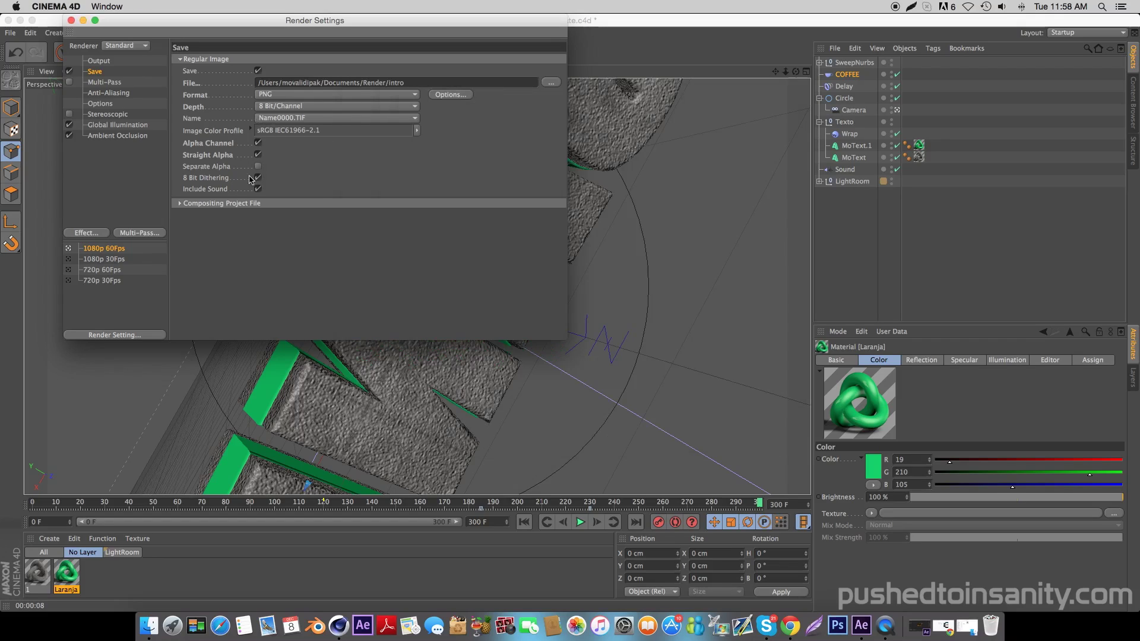
left_click(99, 60)
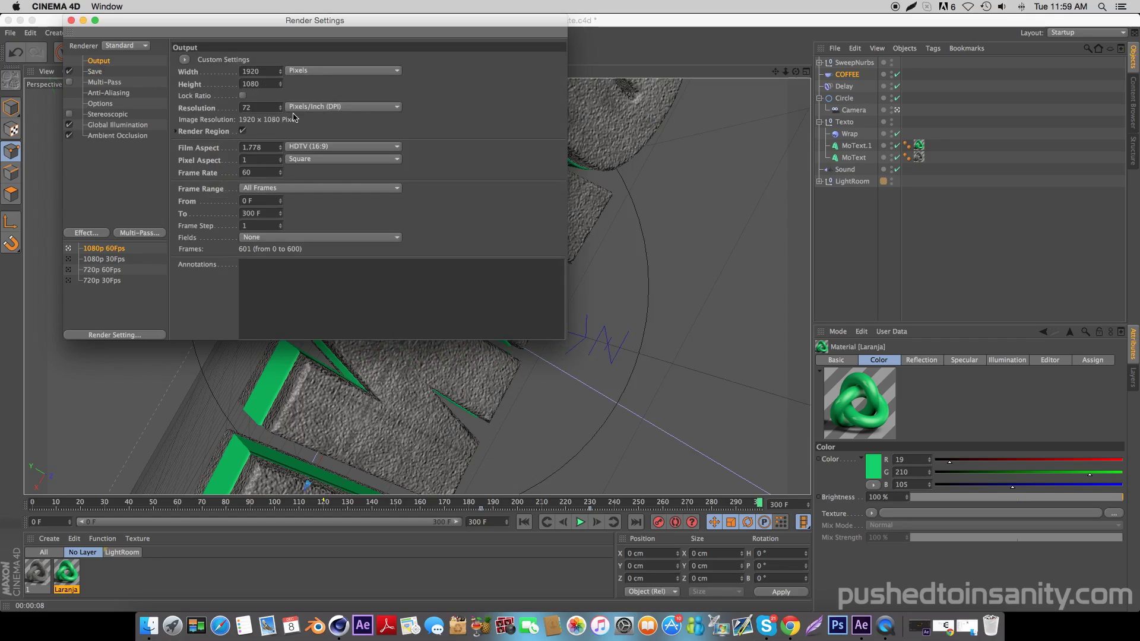
left_click(71, 20)
Render the animation to the Picture Viewer, overwriting the existing intro0000.png frames
left_click(312, 56)
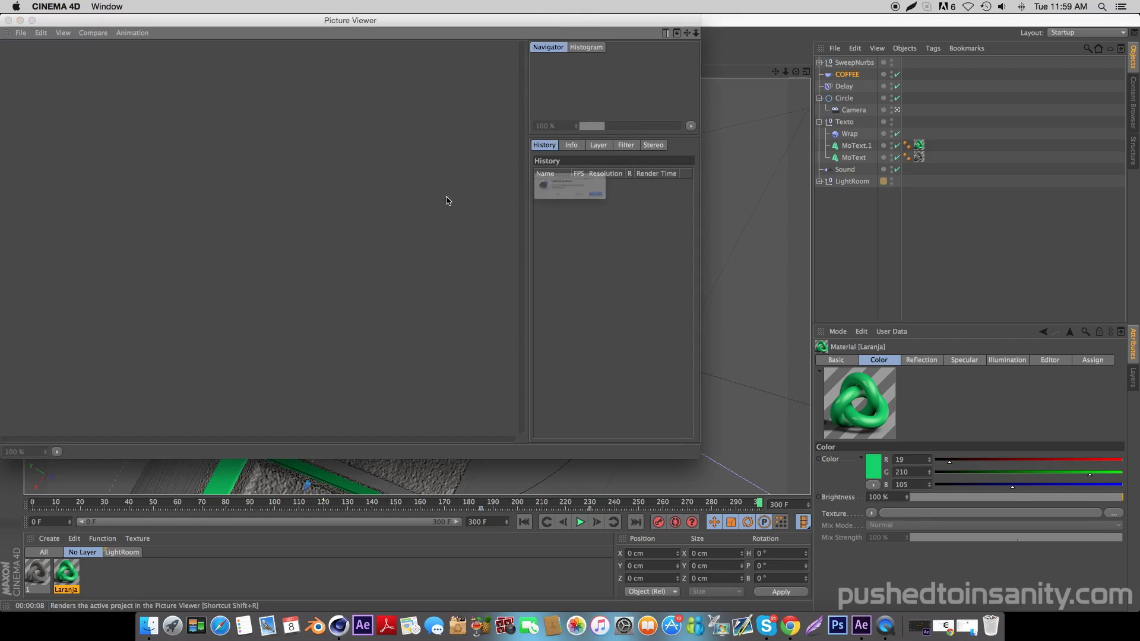
left_click(660, 214)
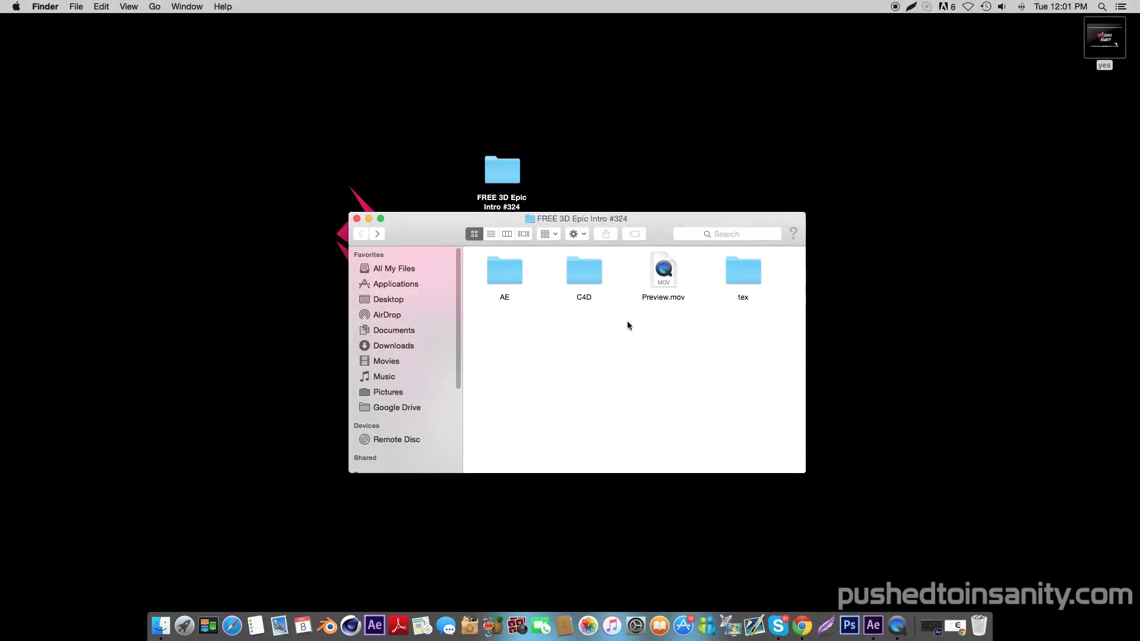
Open Projeto AE (CC).aep from the AE folder without saving, dismissing the missing-effects warning
double_click(504, 270)
left_click(516, 286)
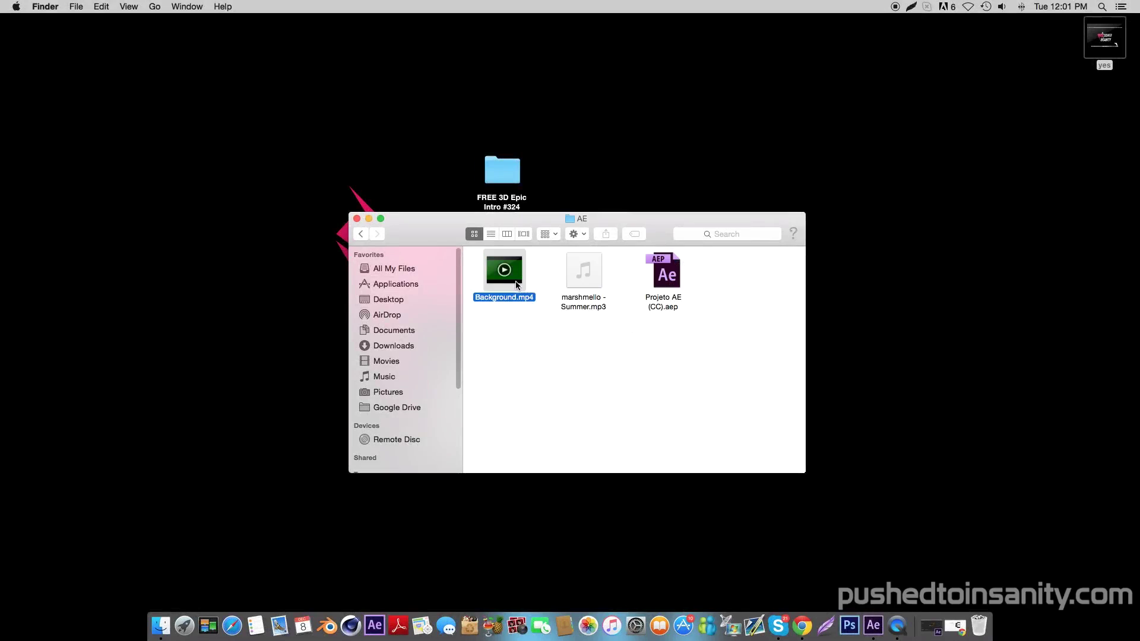
left_click(603, 303)
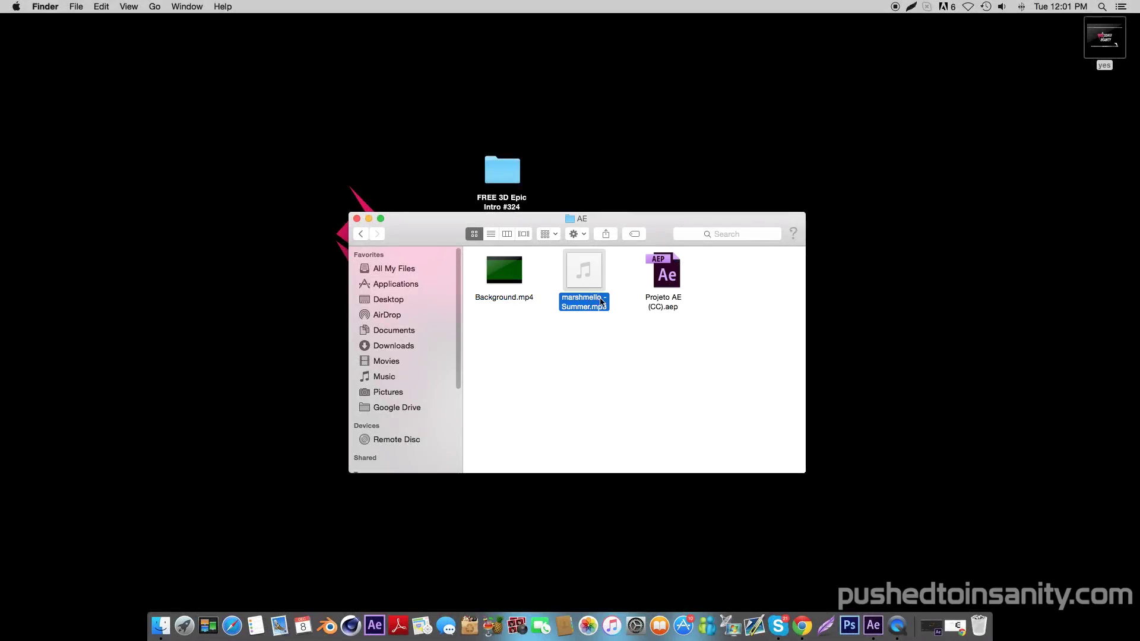
double_click(671, 272)
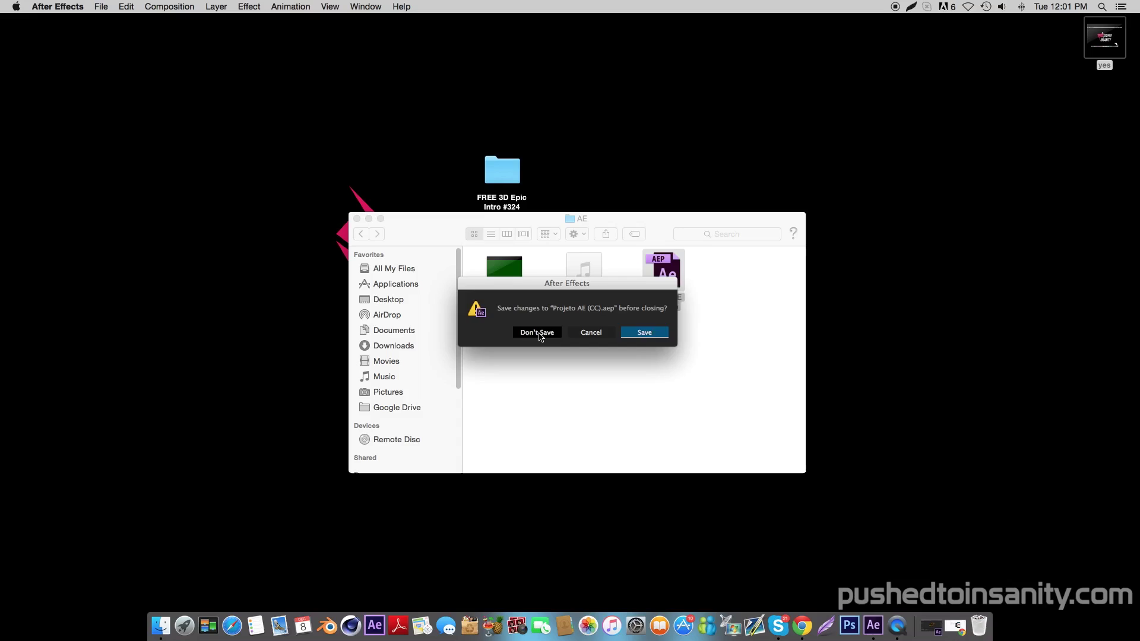
left_click(539, 332)
left_click(677, 335)
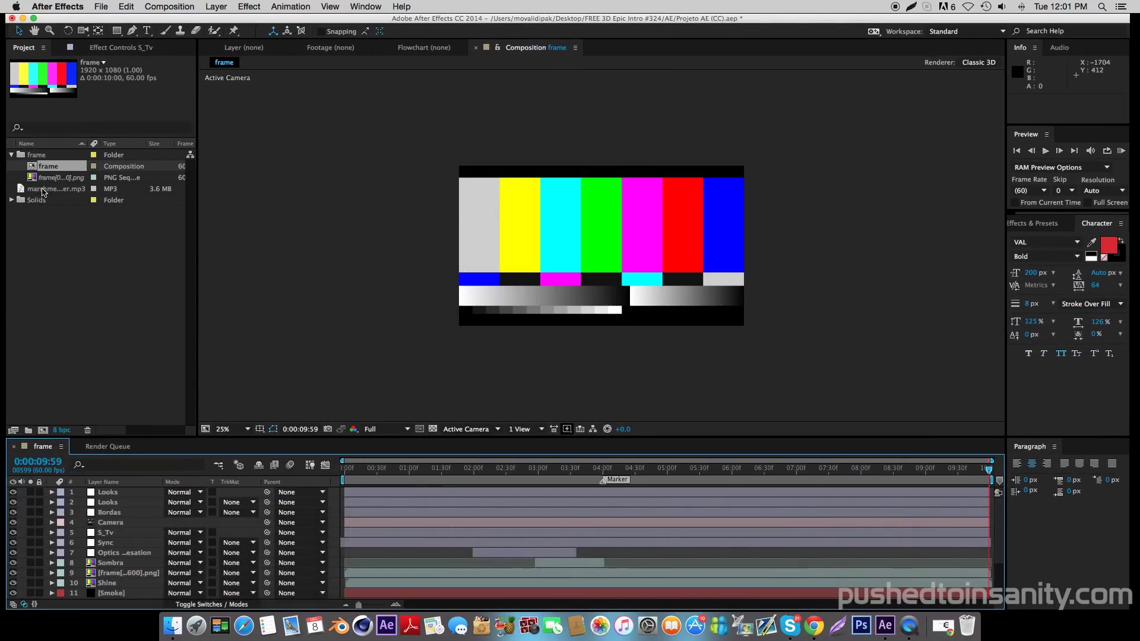
Select the missing frame[0...600].png sequence footage in the Project panel
left_click(10, 200)
left_click(57, 179)
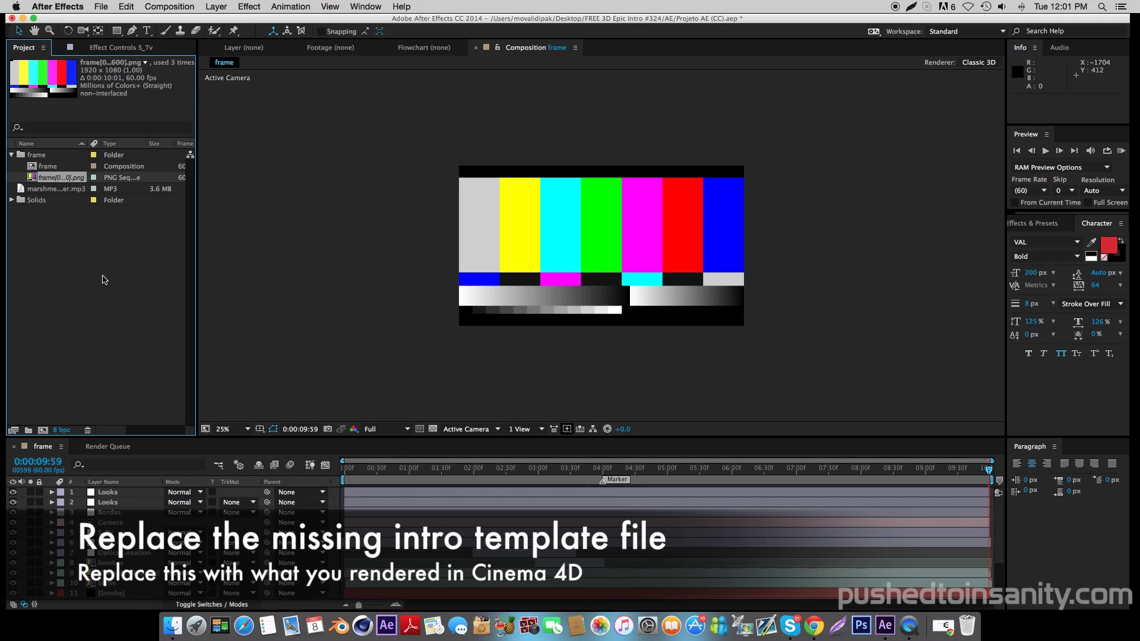
Replace the footage with the first PNG in Intro work > Andreas intro as a PNG sequence
right_click(69, 181)
mouse_move(109, 268)
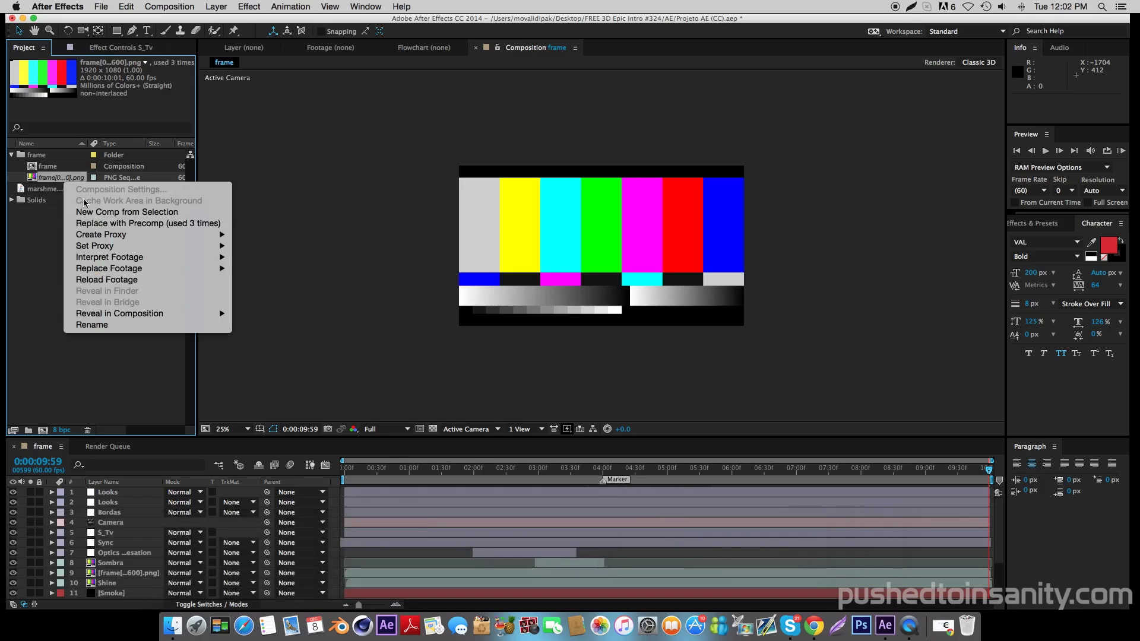
left_click(246, 270)
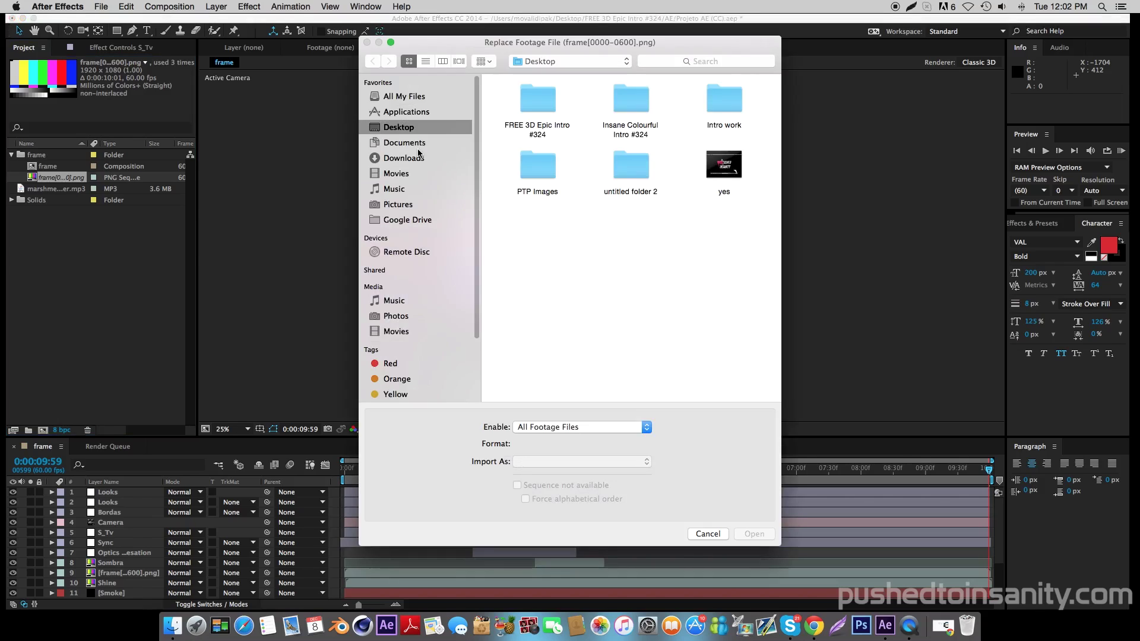
double_click(716, 104)
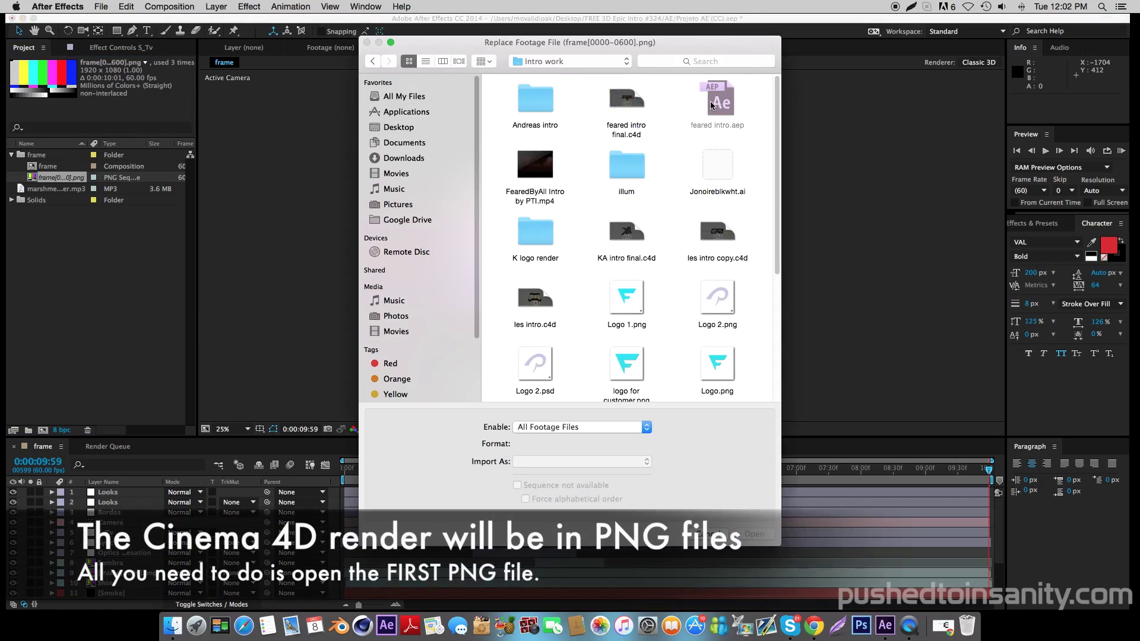
double_click(539, 100)
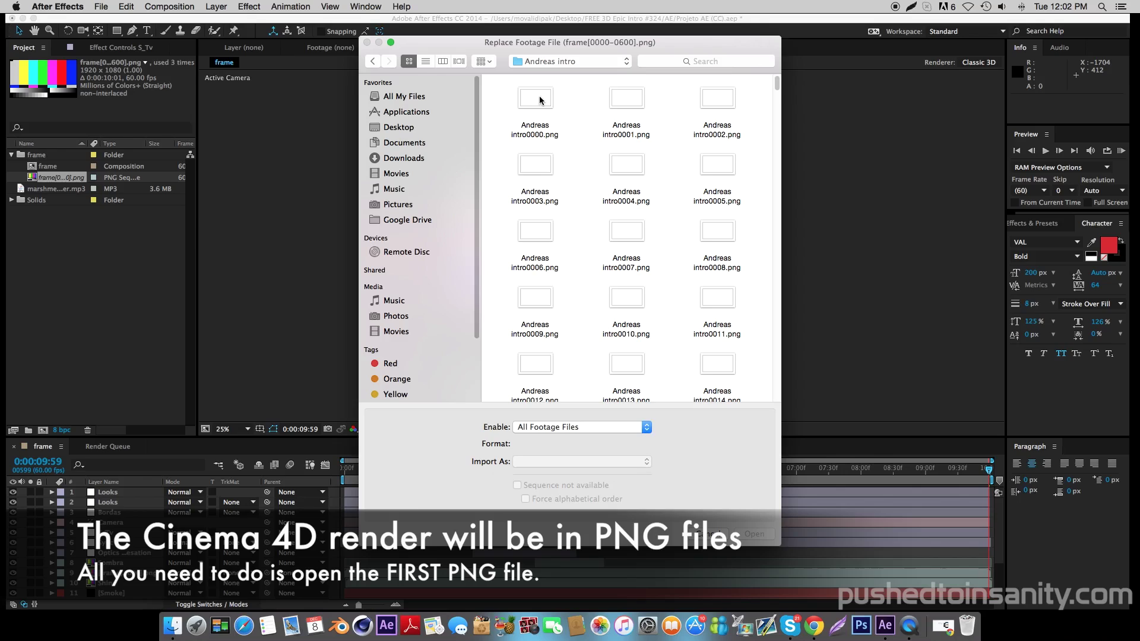
left_click_drag(504, 83, 753, 406)
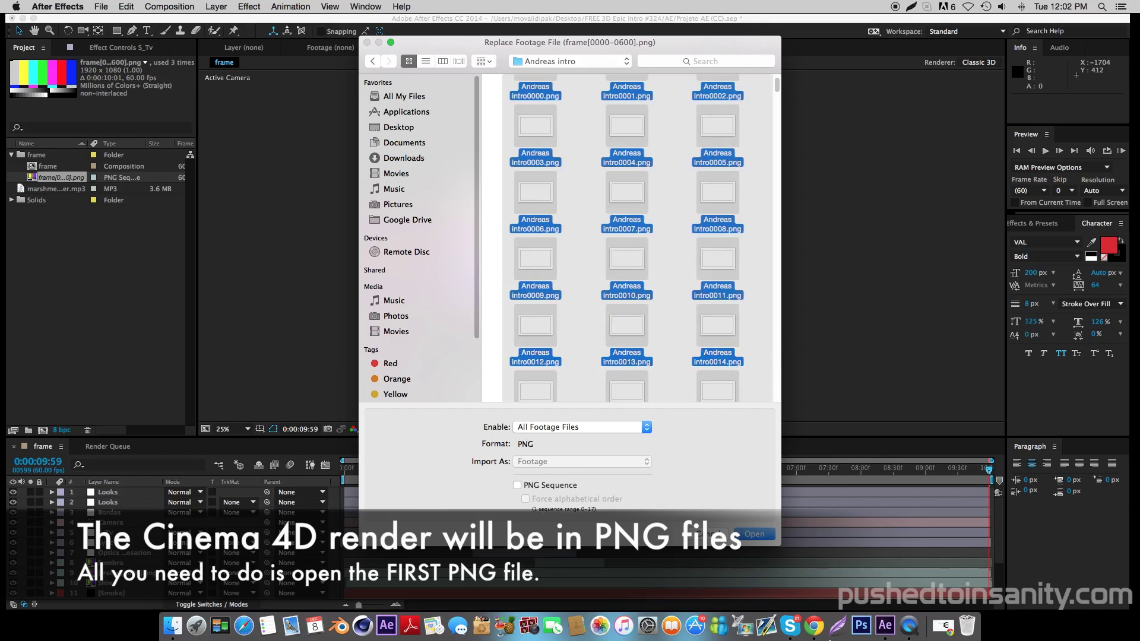
mouse_move(777, 151)
left_mouse_down()
mouse_move(768, 190)
mouse_move(776, 100)
mouse_move(794, 82)
left_mouse_up()
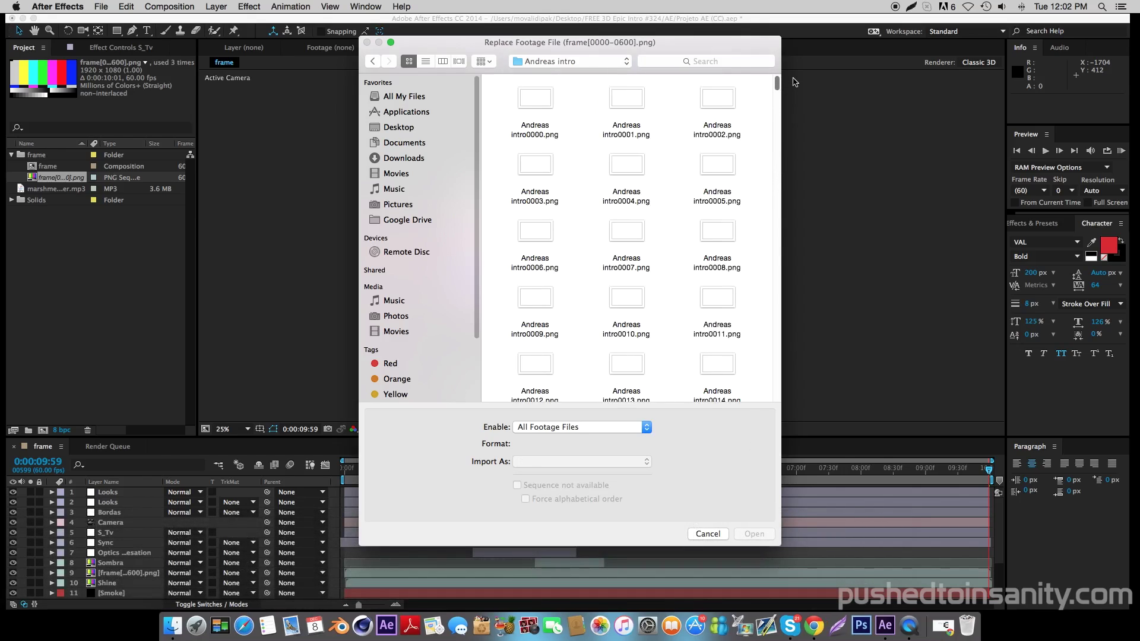
left_click(536, 98)
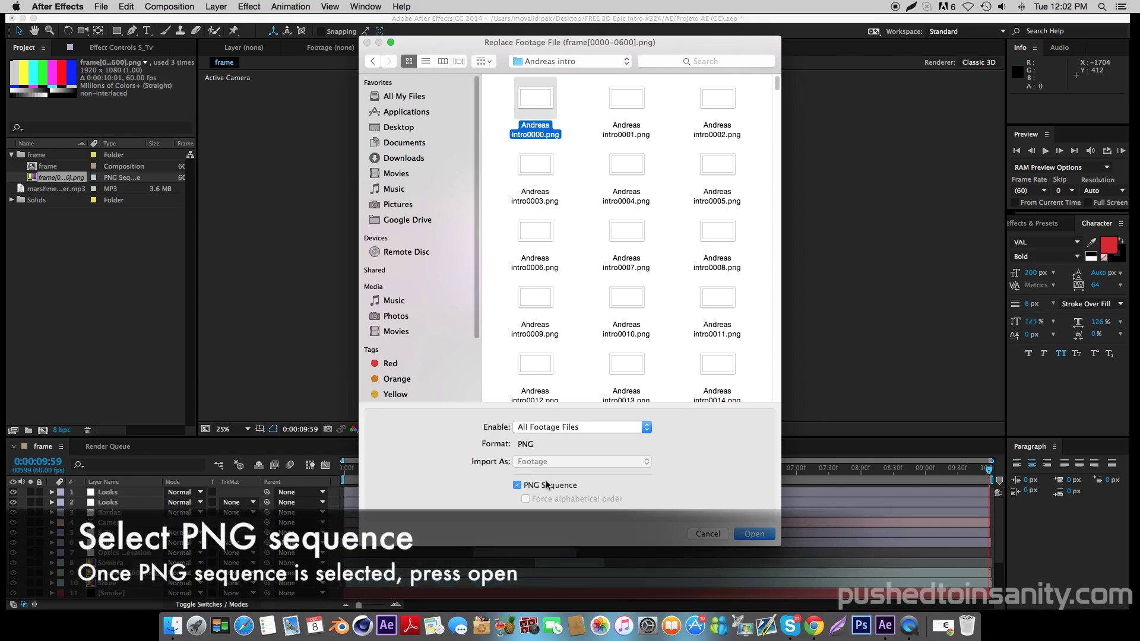
left_click(746, 532)
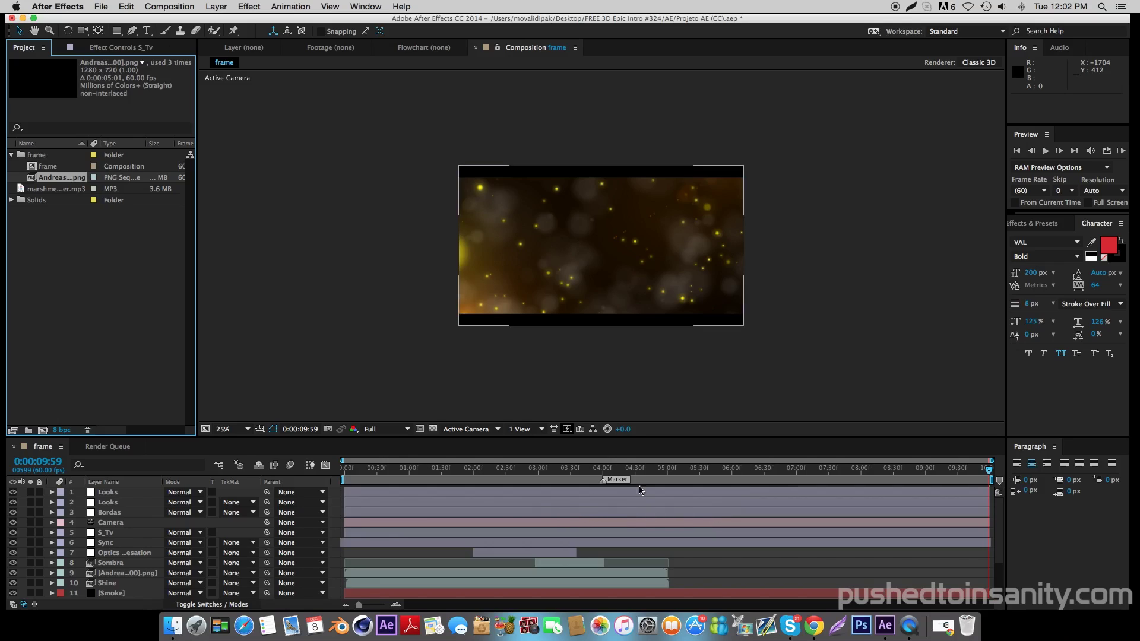
At about 4:24, switch off the light streak, smoky background and floating particle layers
left_click(629, 470)
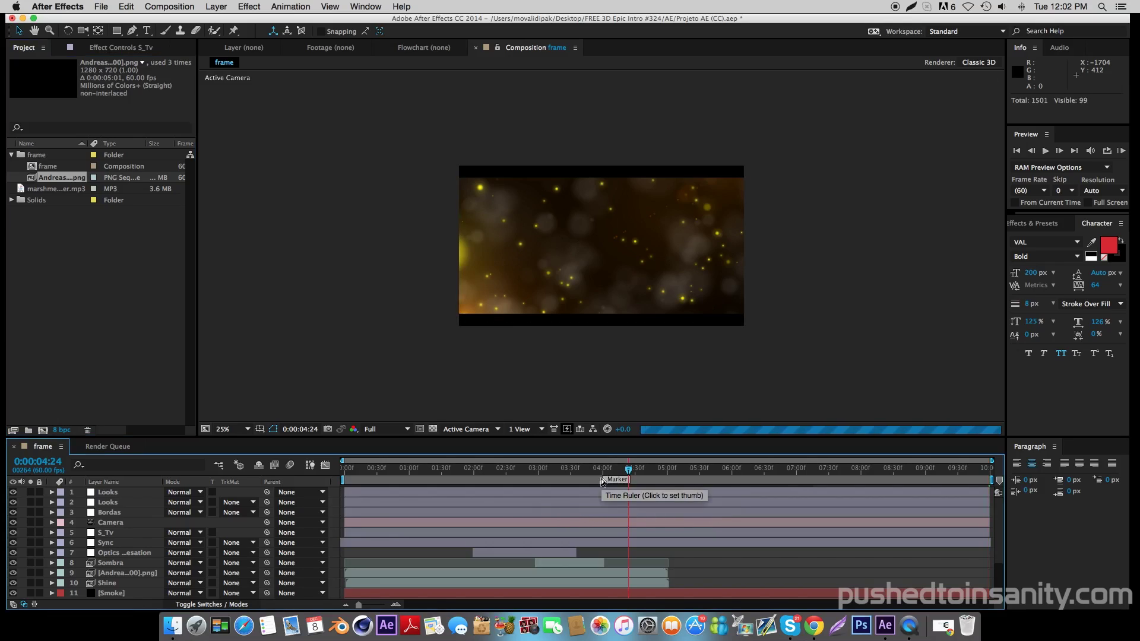
left_click(502, 252)
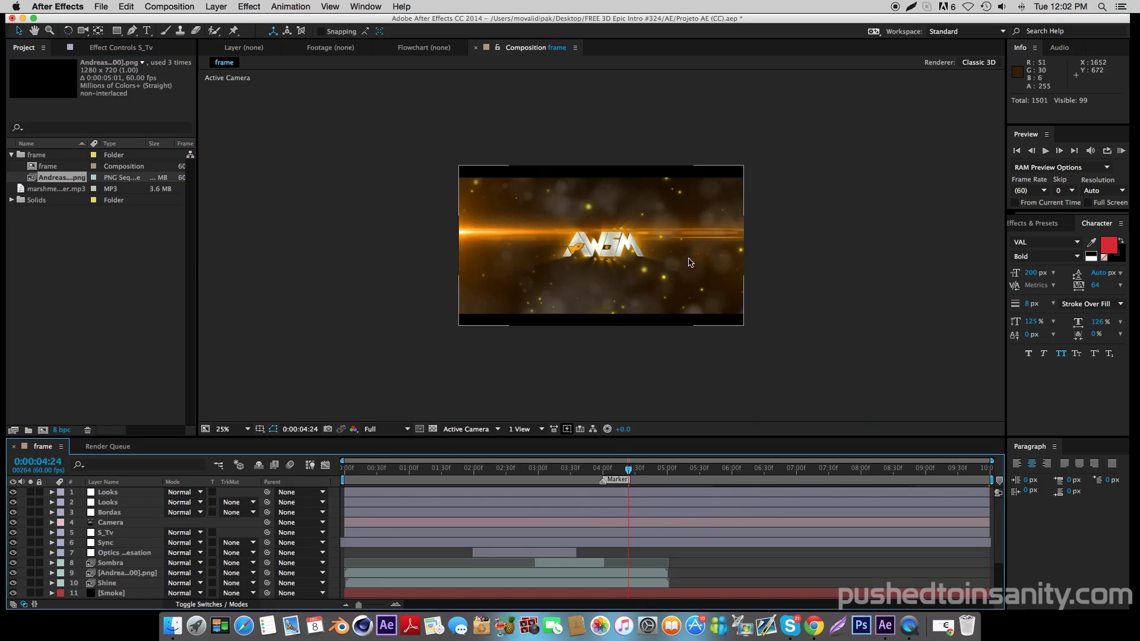
left_click(263, 363)
scroll(67, 571, "down", 2)
scroll(74, 553, "down", 2)
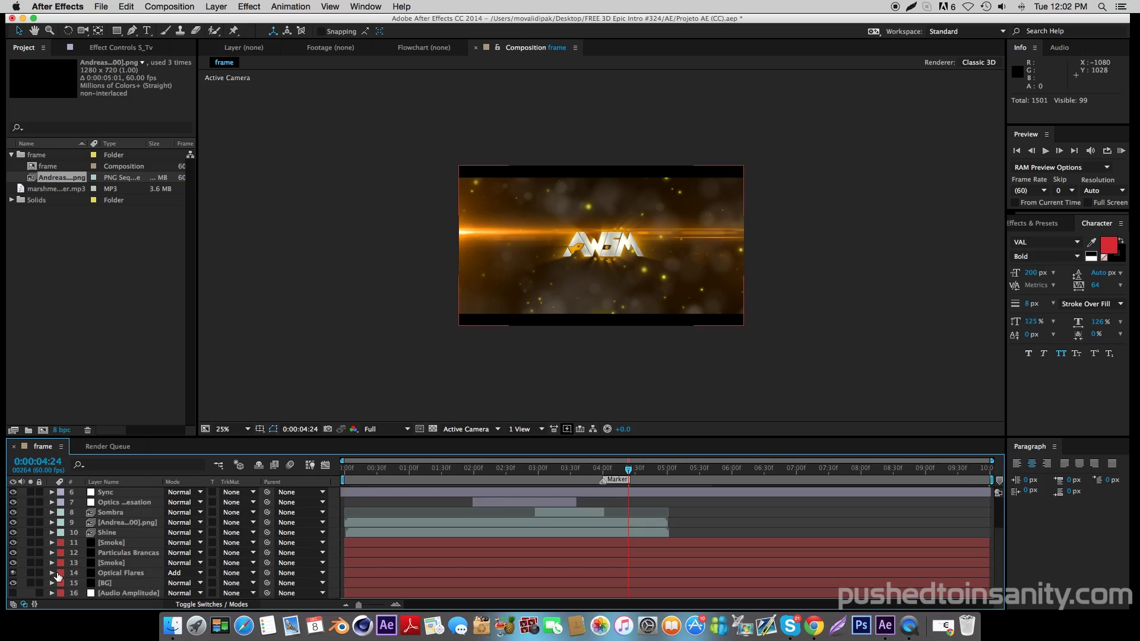
scroll(78, 540, "down", 2)
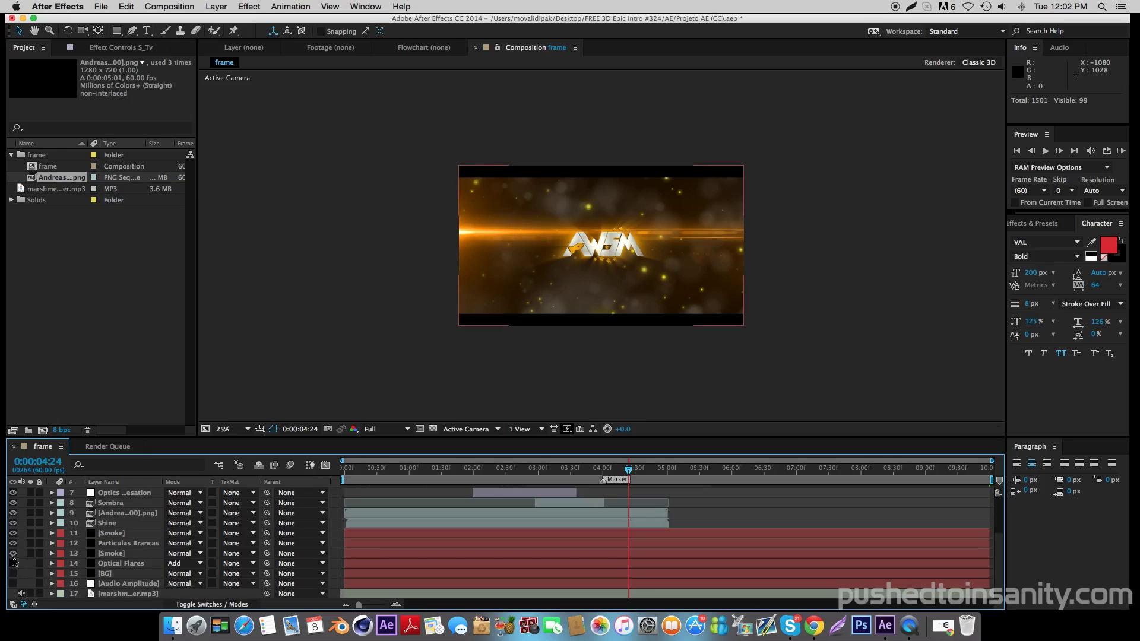
left_click(12, 561)
left_click(12, 551)
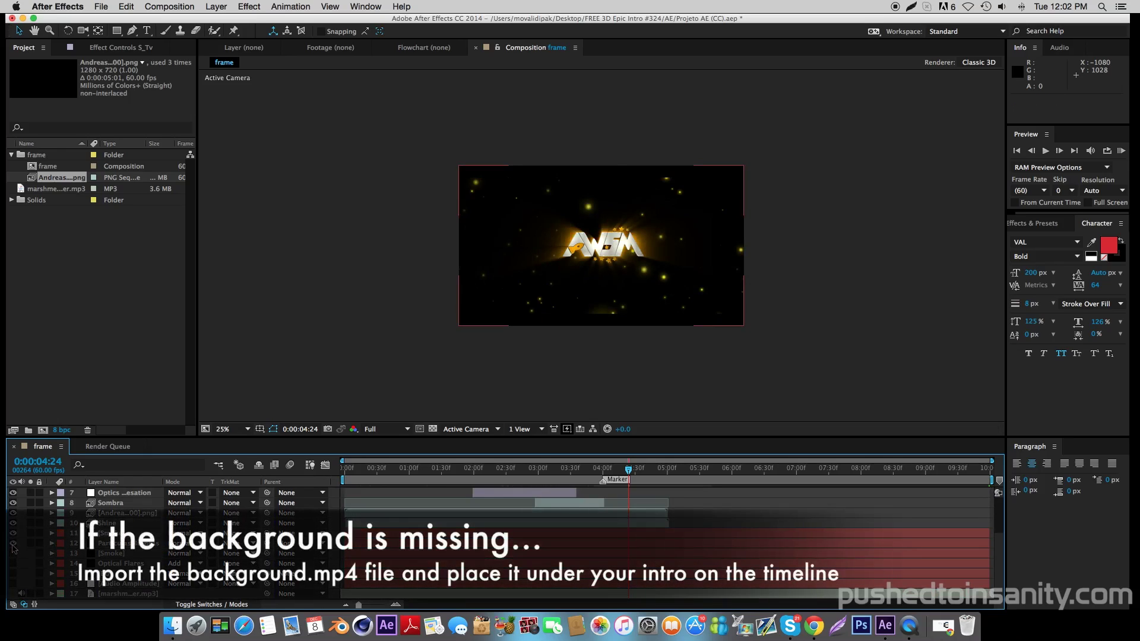
left_click(12, 534)
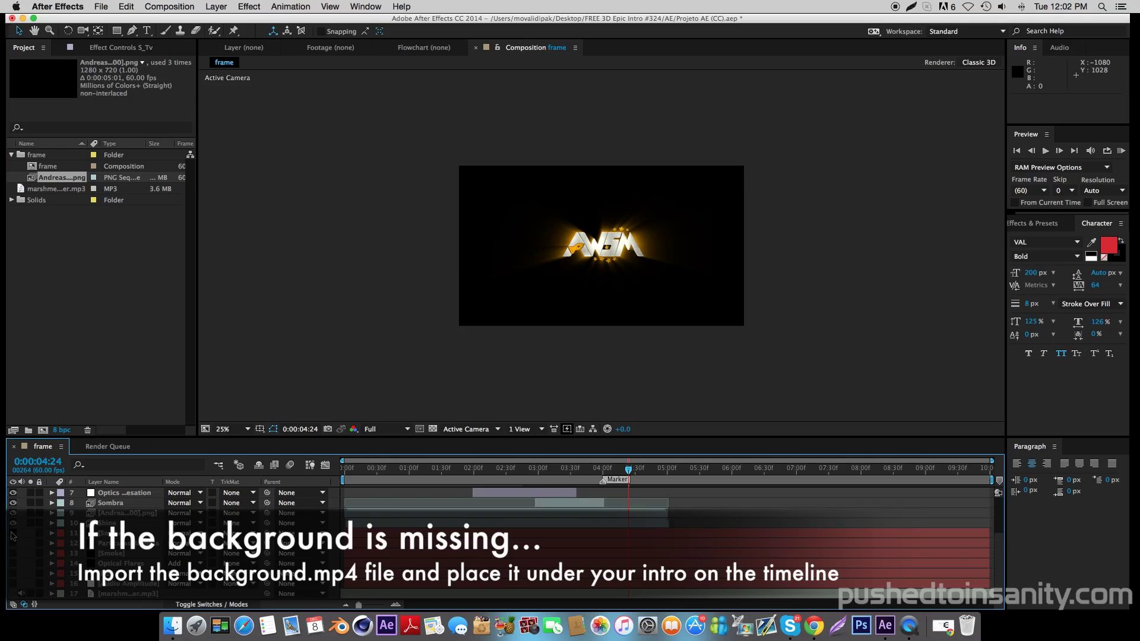
Import Background.mp4 from FREE 3D Epic Intro #324 > AE and place it under the intro layer
double_click(124, 234)
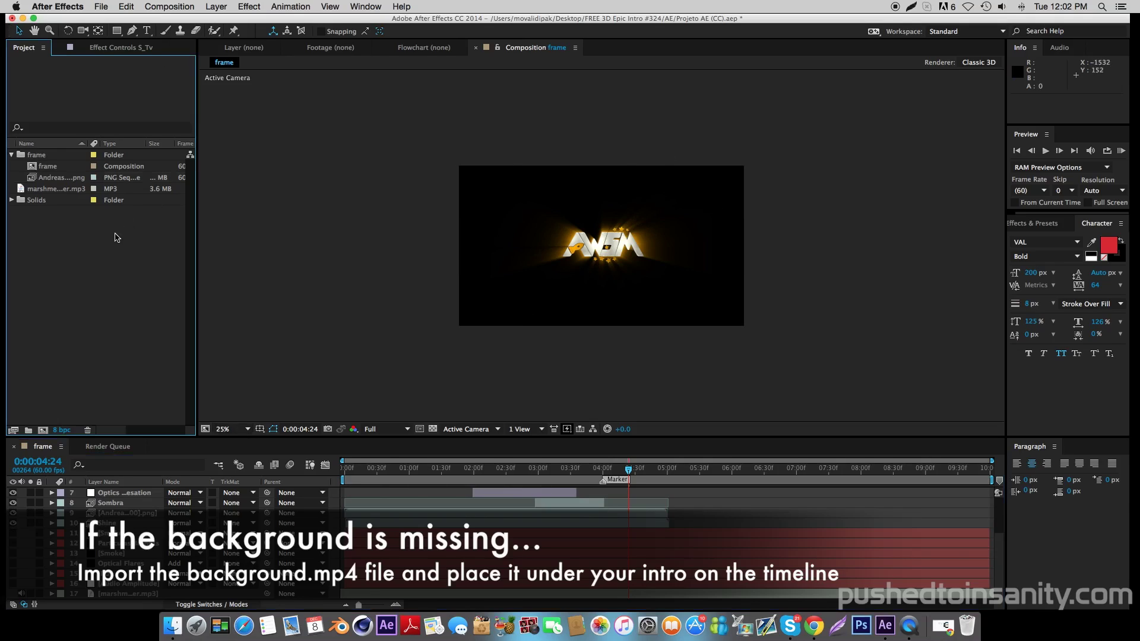
left_click(403, 127)
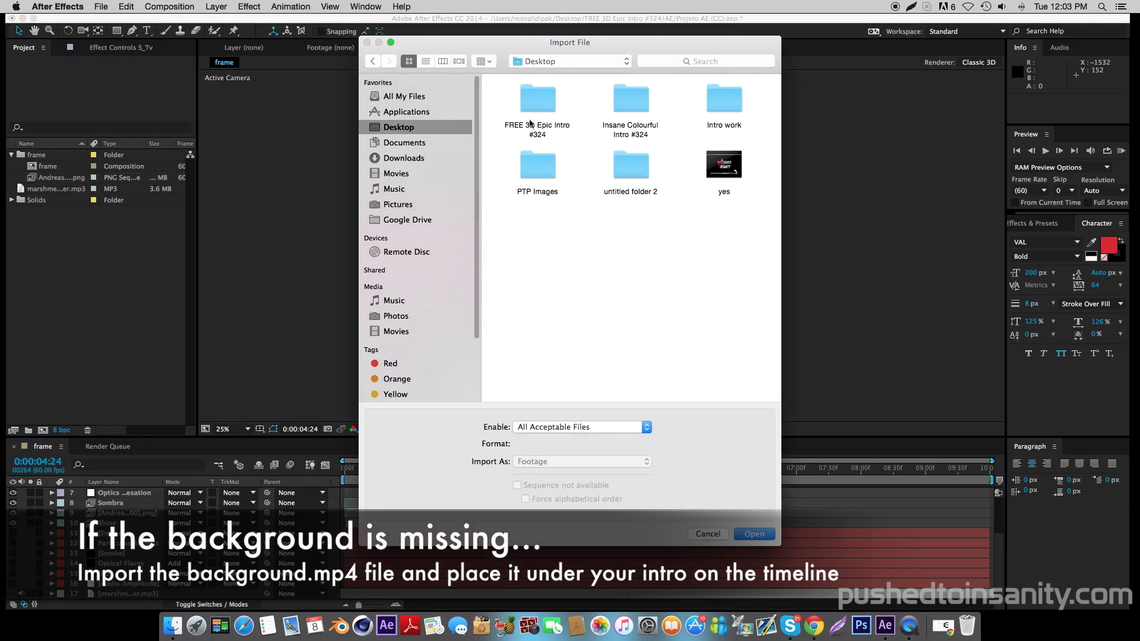
double_click(535, 103)
double_click(543, 104)
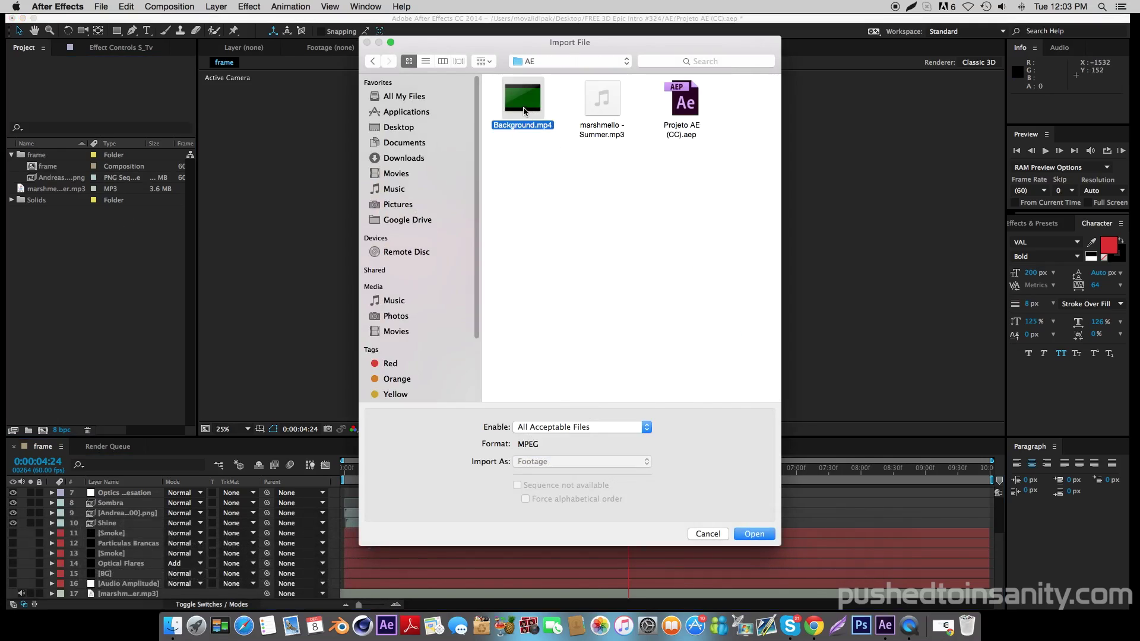
double_click(520, 116)
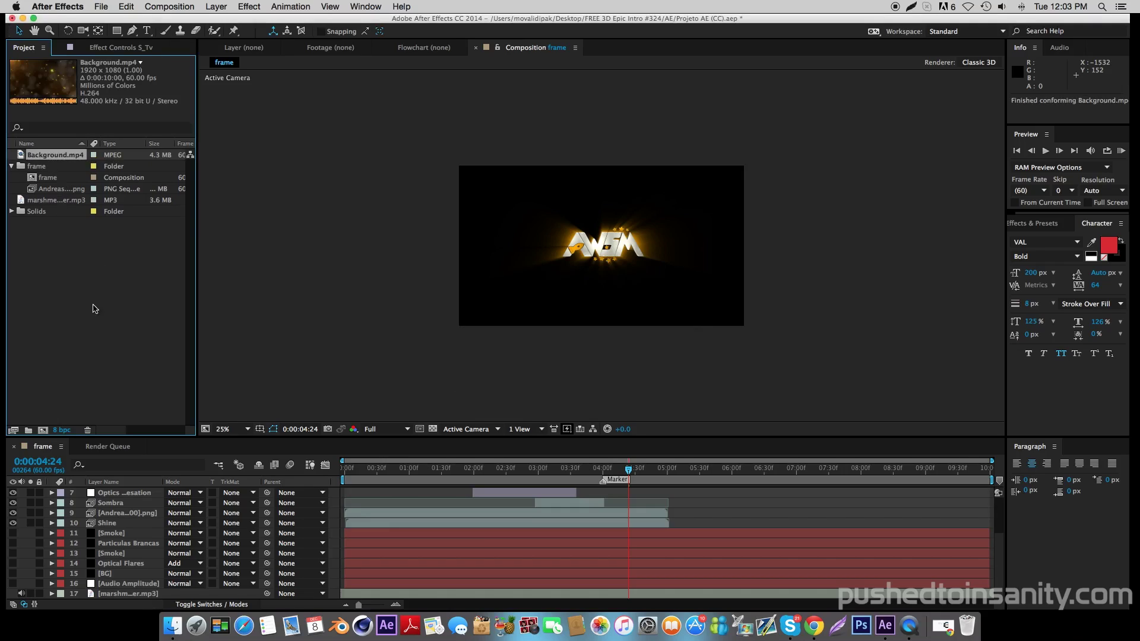
left_click_drag(54, 154, 133, 526)
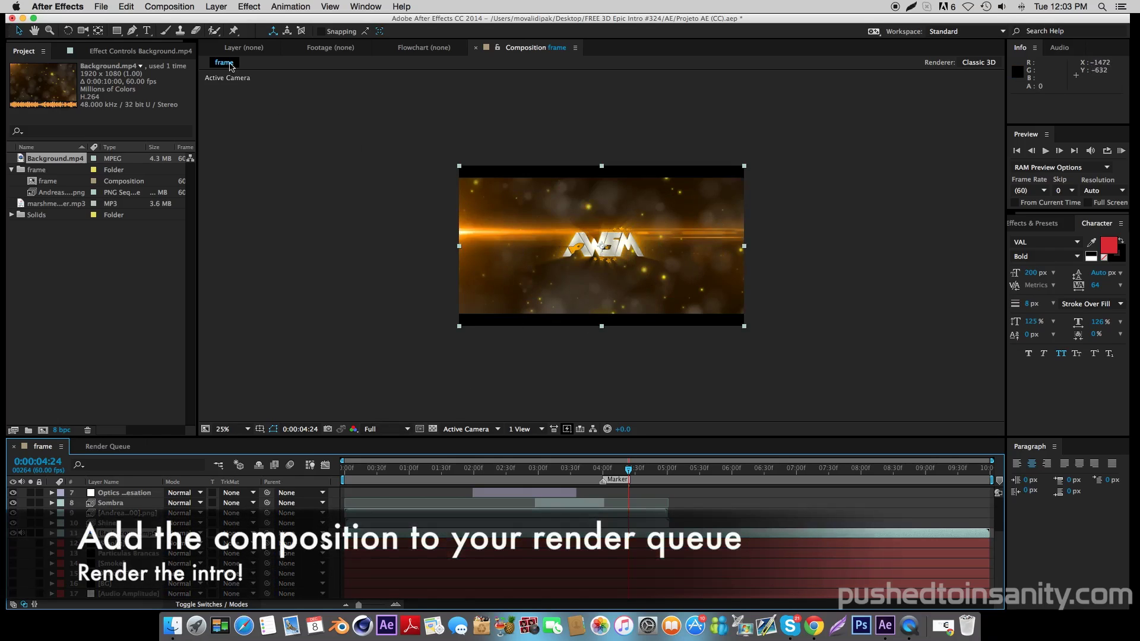
Add the frame composition to the Render Queue and start rendering to frame.mov with Lossless output
left_click(169, 6)
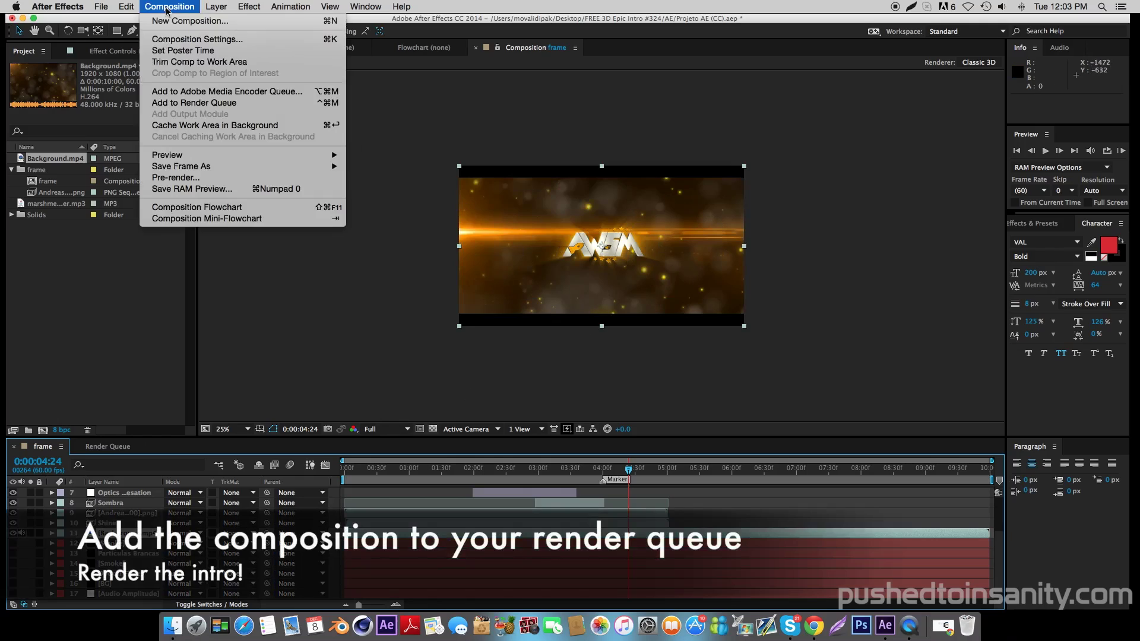
left_click(196, 103)
left_click(963, 480)
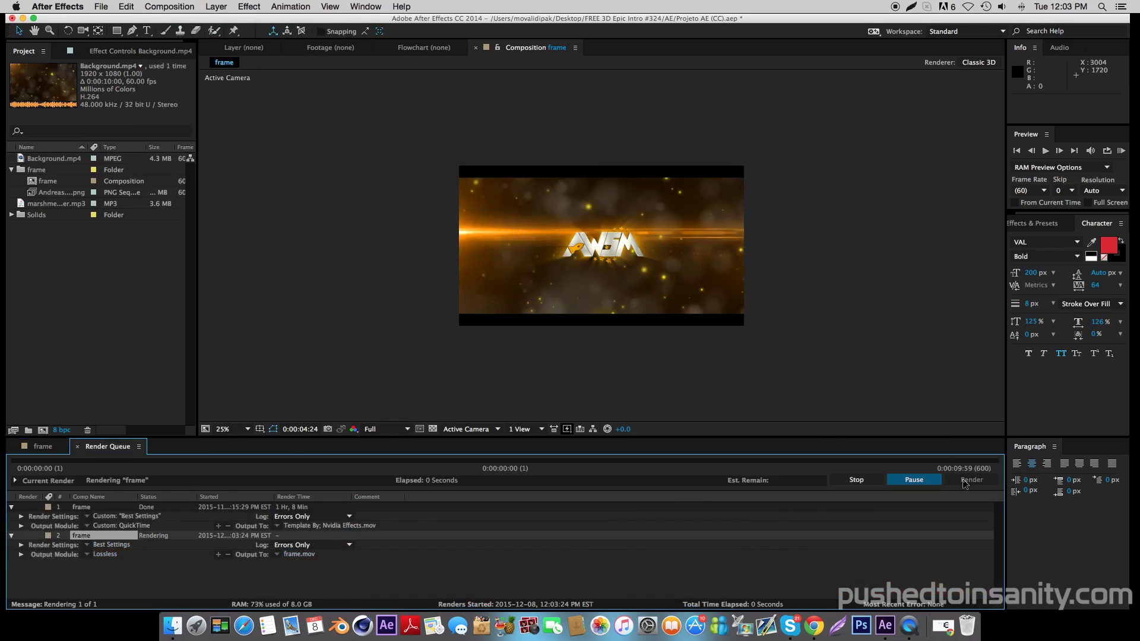